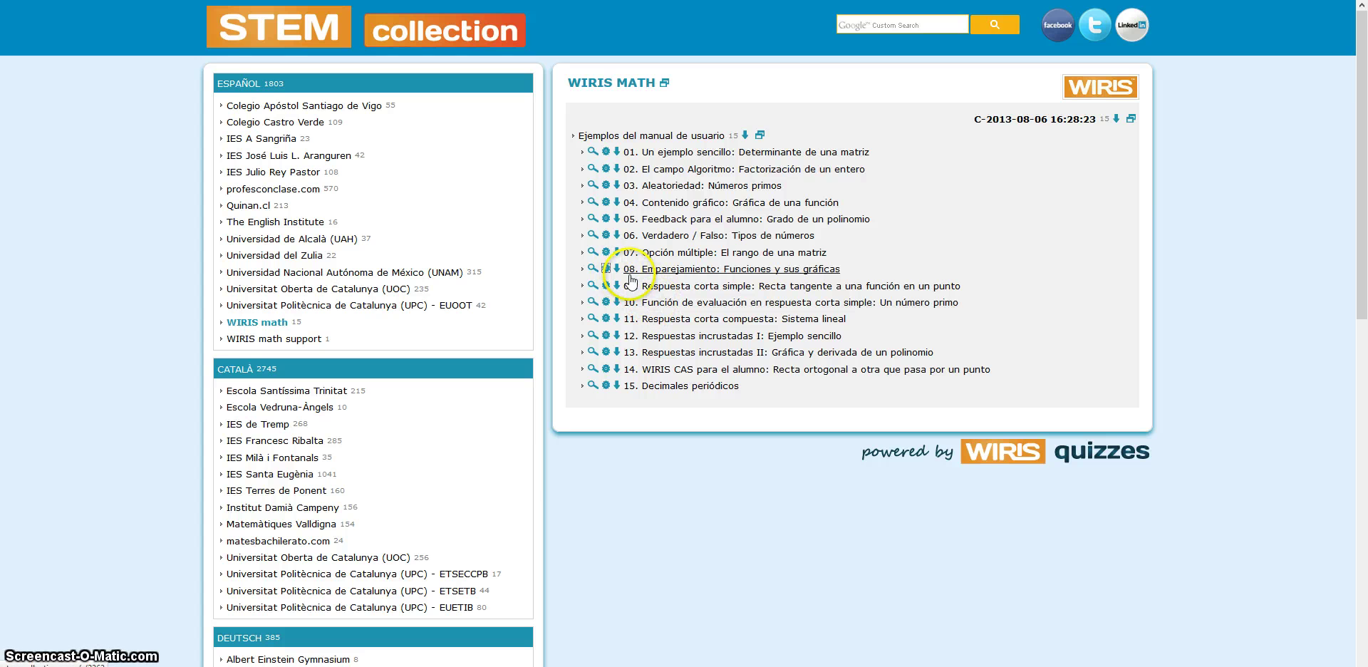
Open the preview of question 08, Emparejamiento: Funciones y sus gráficas, and look through the answer options offered for each graph
click(591, 270)
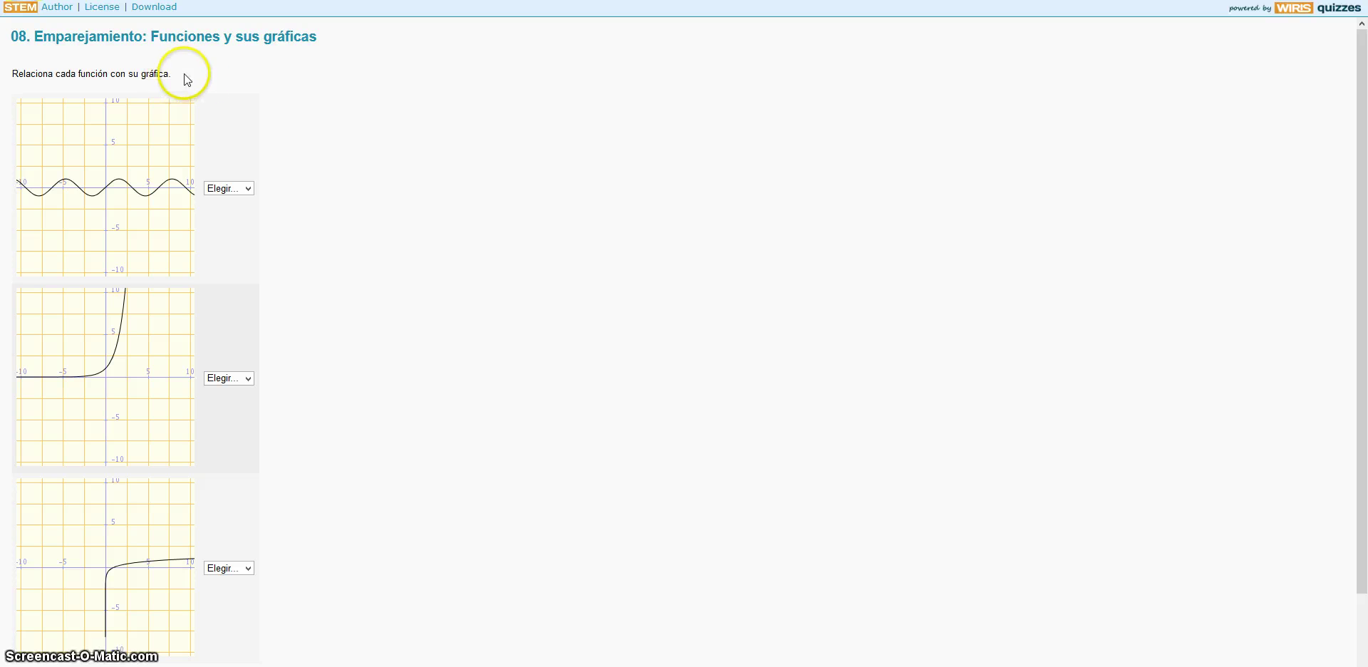
scroll(332, 204, down, 2)
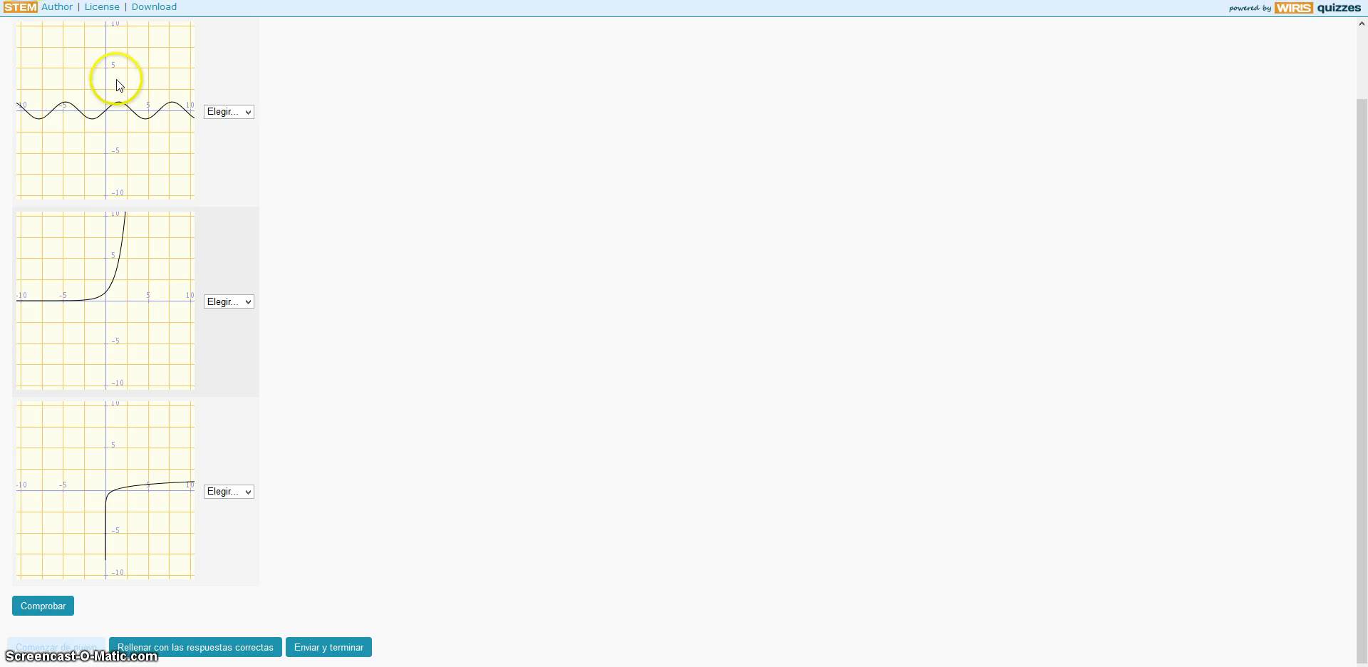
click(249, 116)
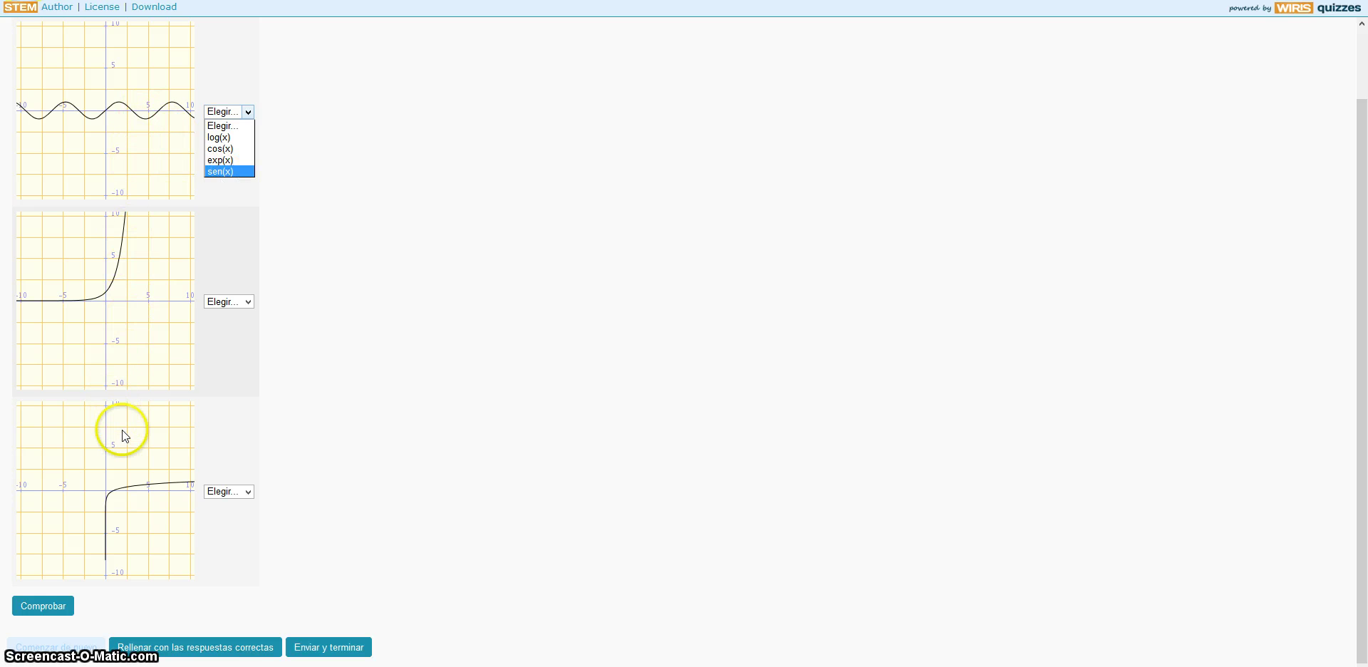
click(248, 303)
click(246, 300)
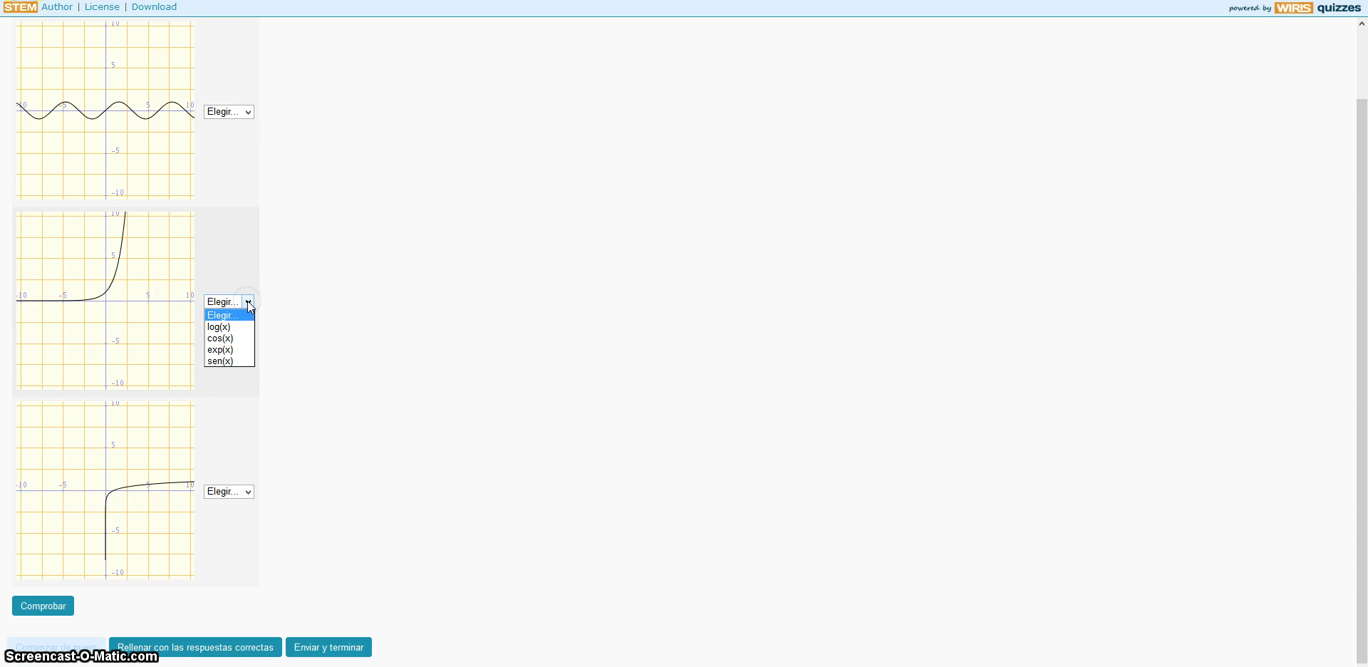
click(250, 491)
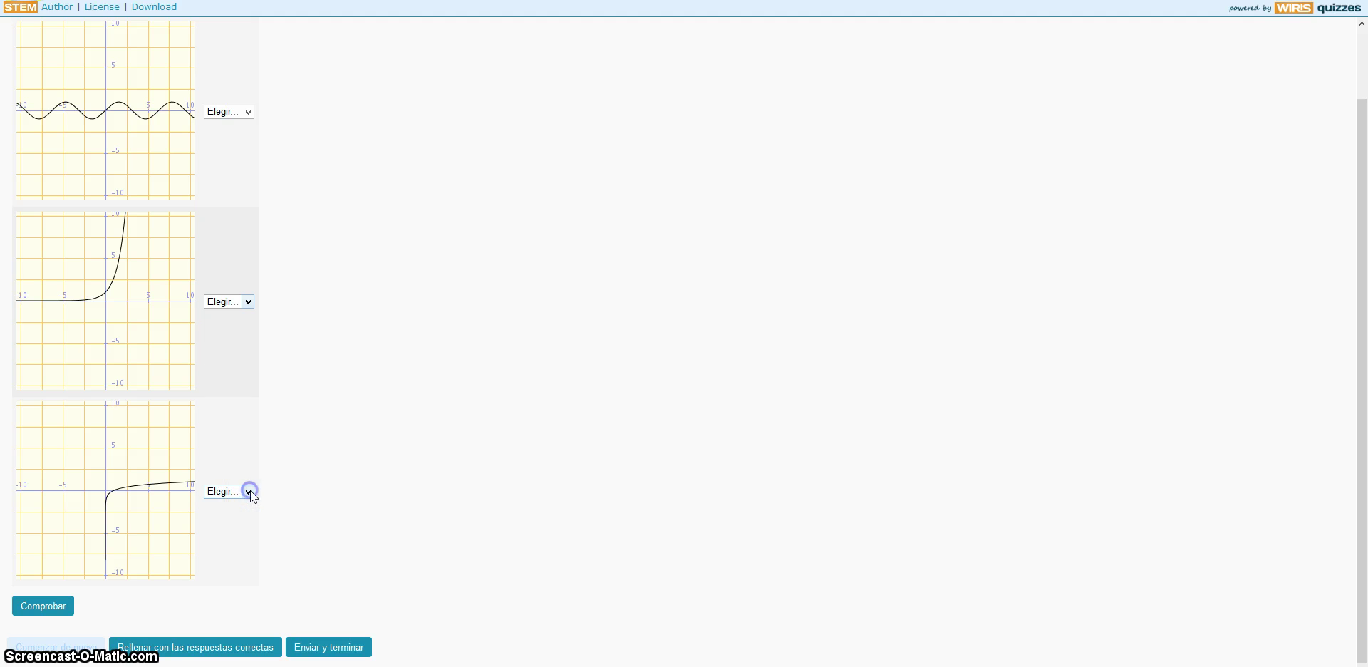
click(246, 492)
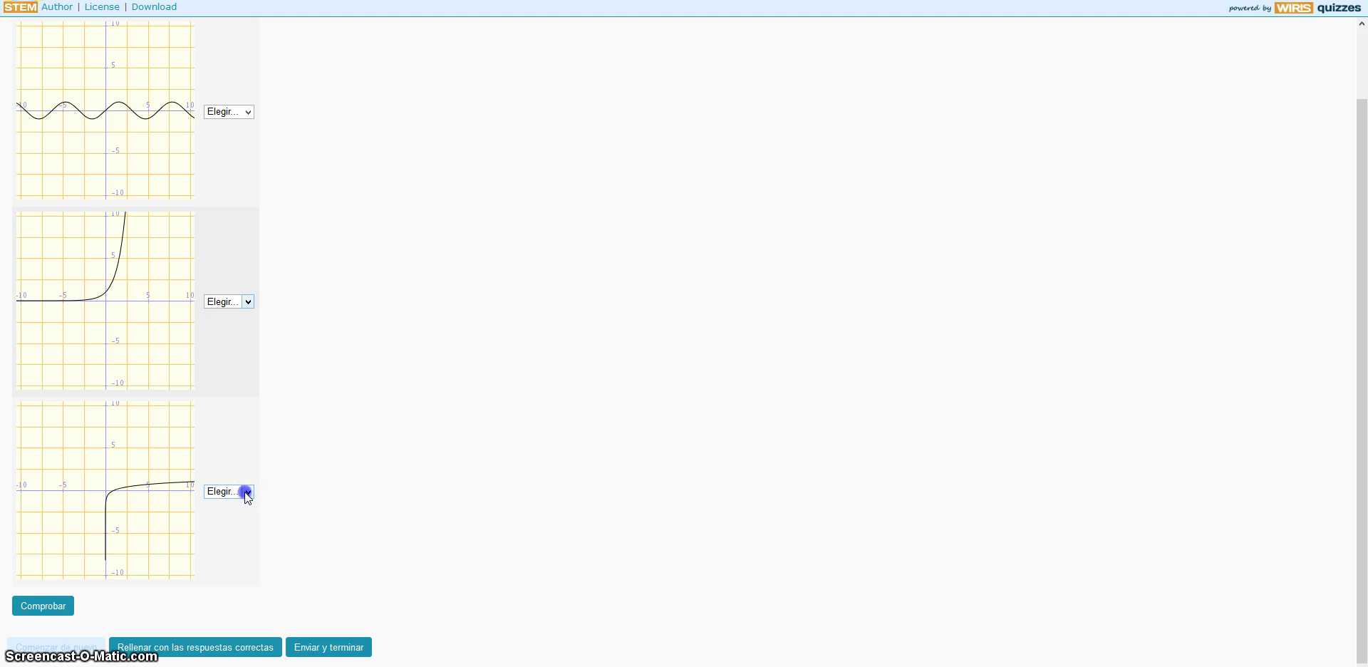
Match the wave graph to cos(x), the second graph to exp(x) and the third to log(x), and check the answers
click(246, 113)
click(246, 113)
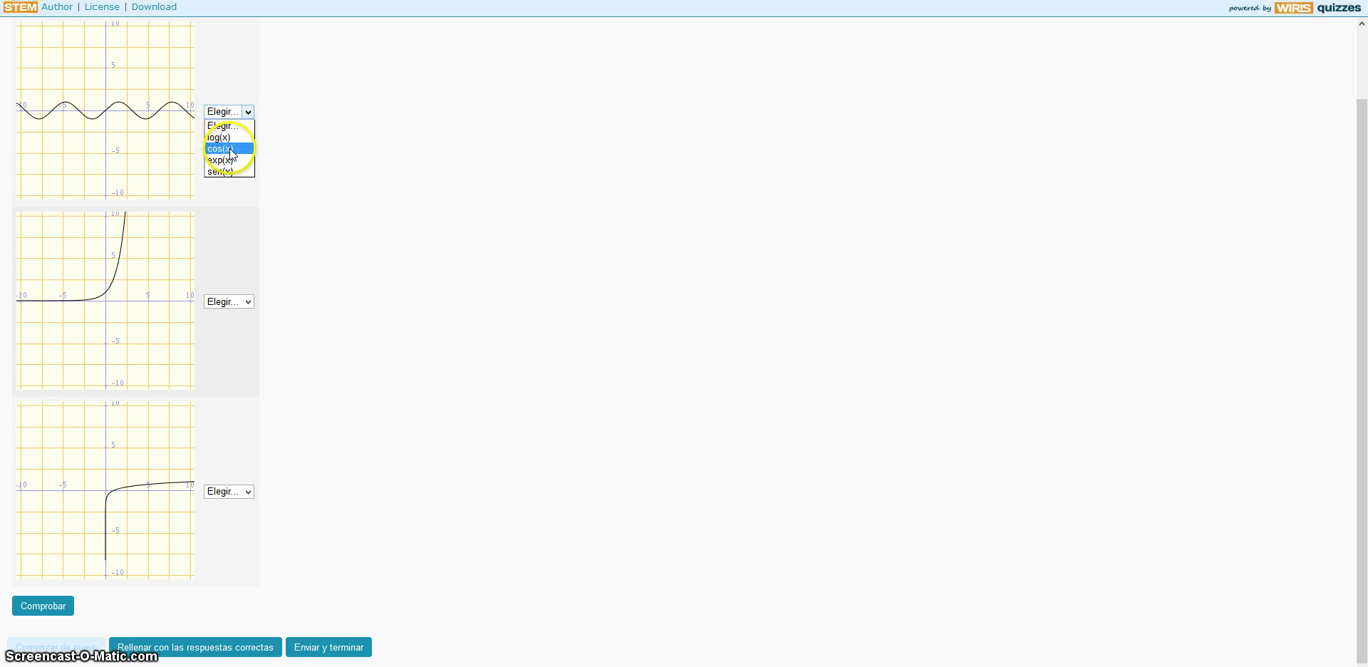
click(230, 149)
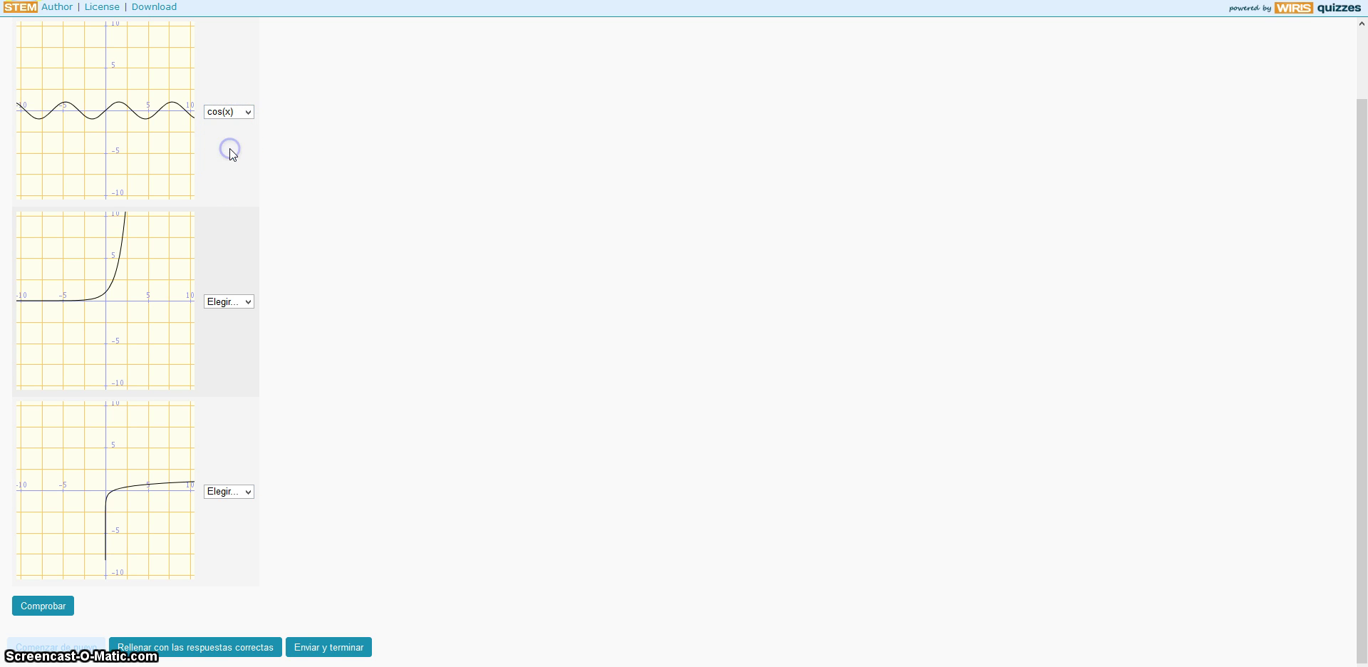
click(249, 300)
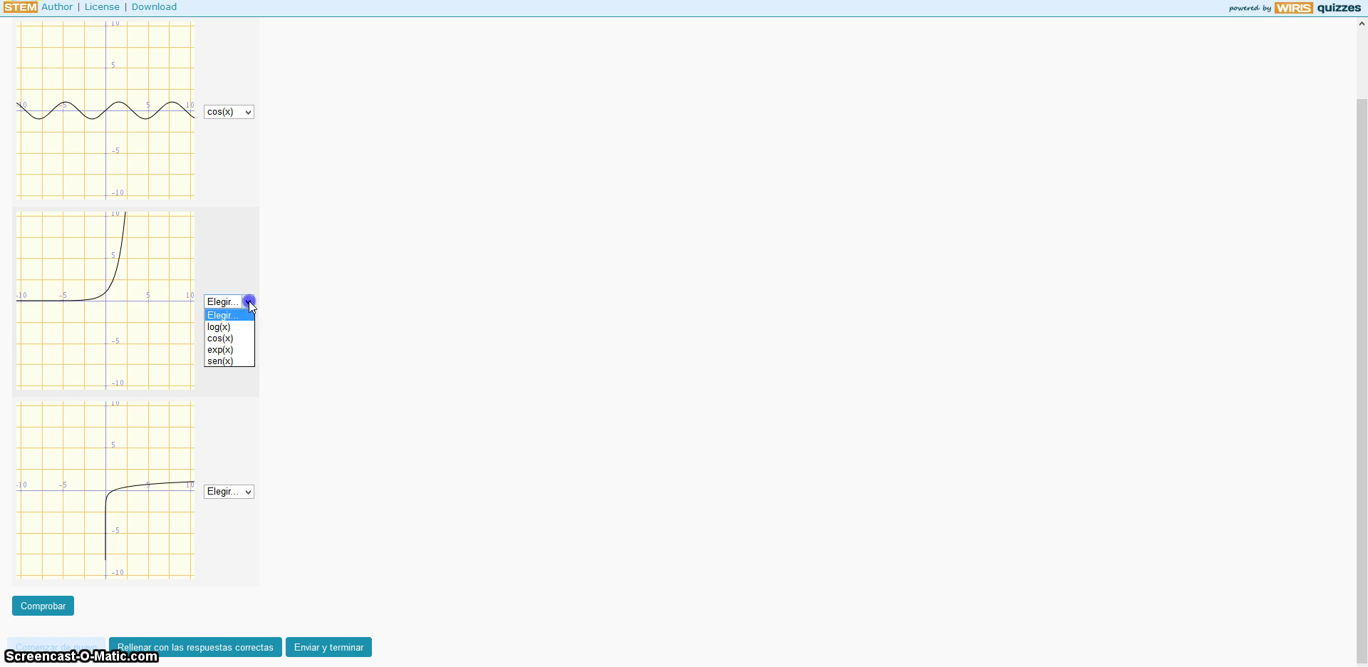
click(229, 349)
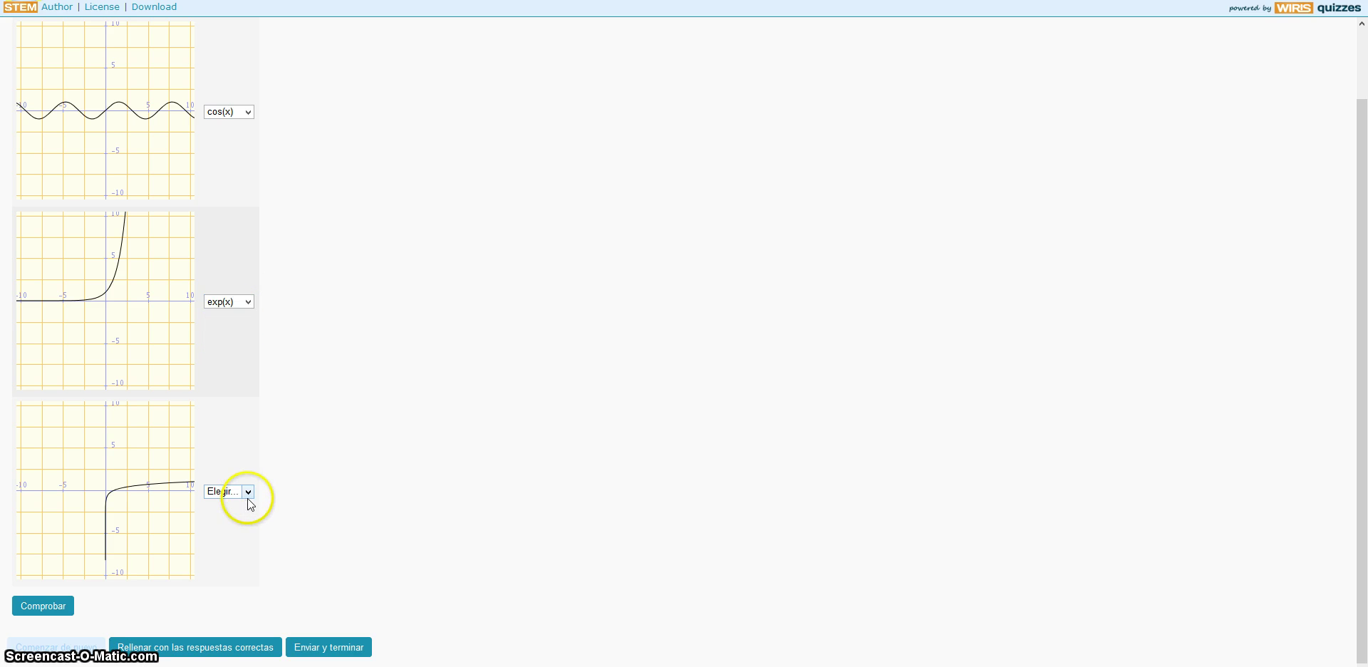
click(247, 491)
click(231, 518)
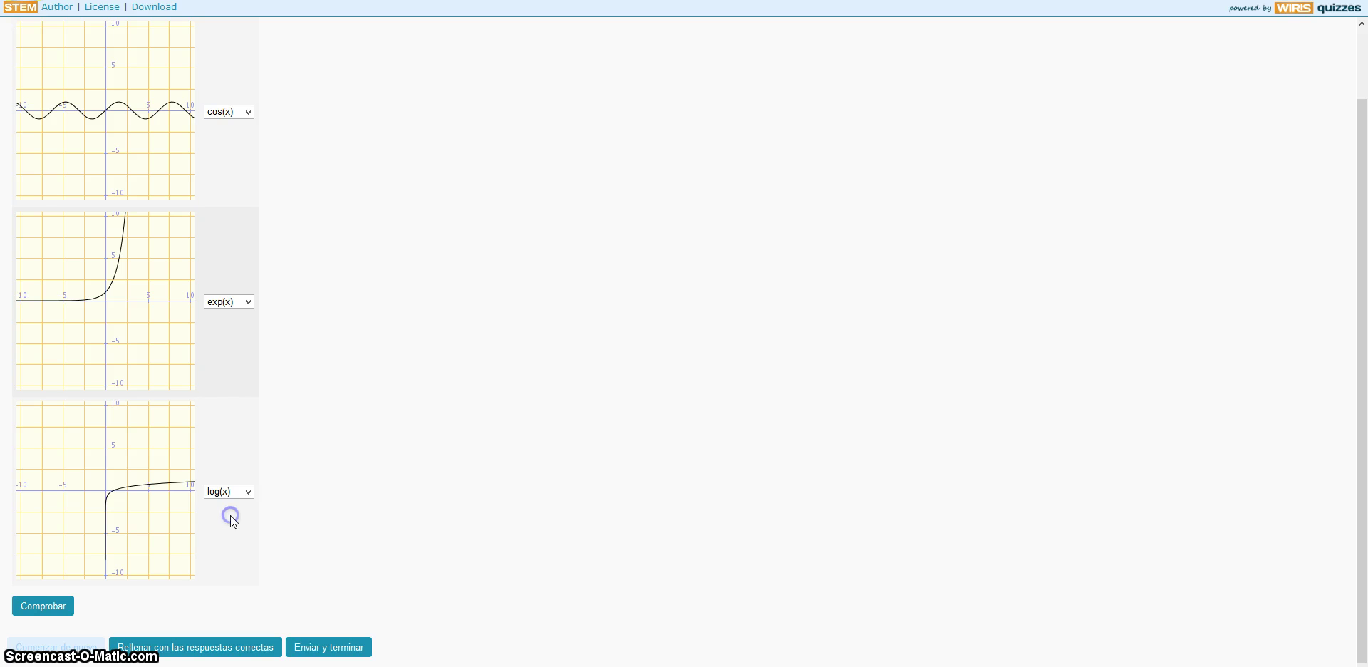
click(60, 604)
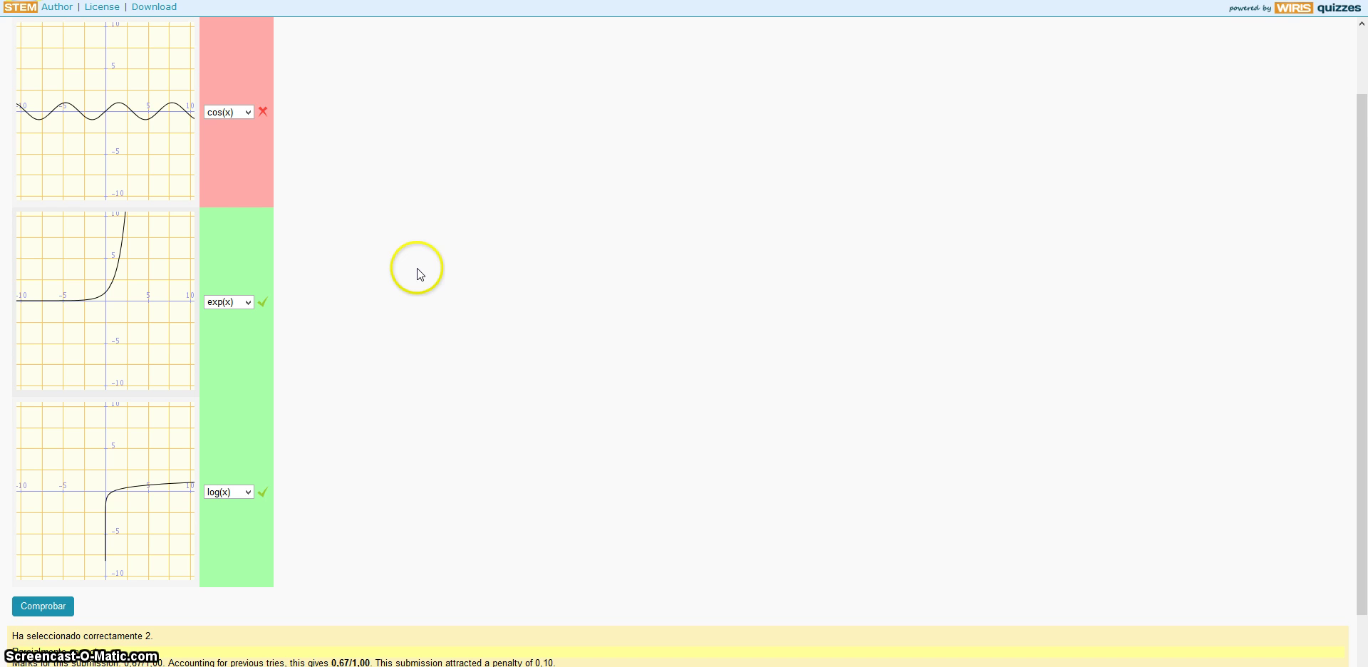
scroll(388, 290, down, 1)
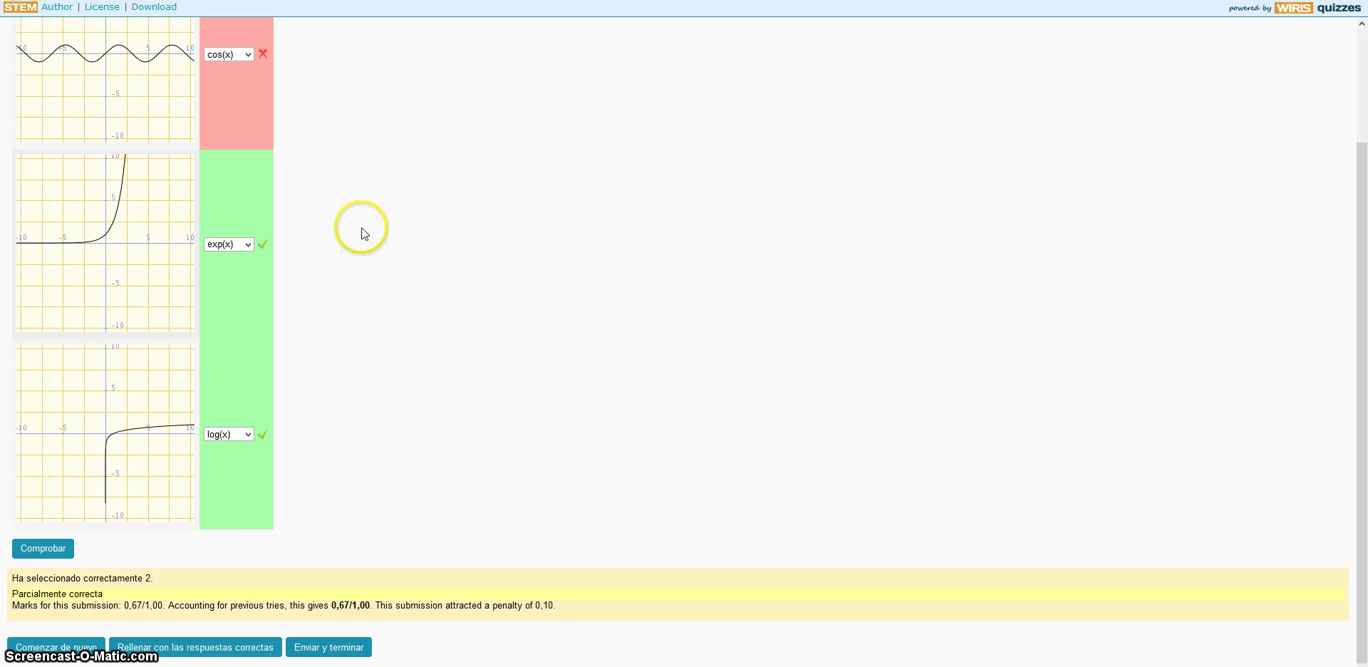
Change the wave graph's answer to sen(x) and check the answers again
click(248, 55)
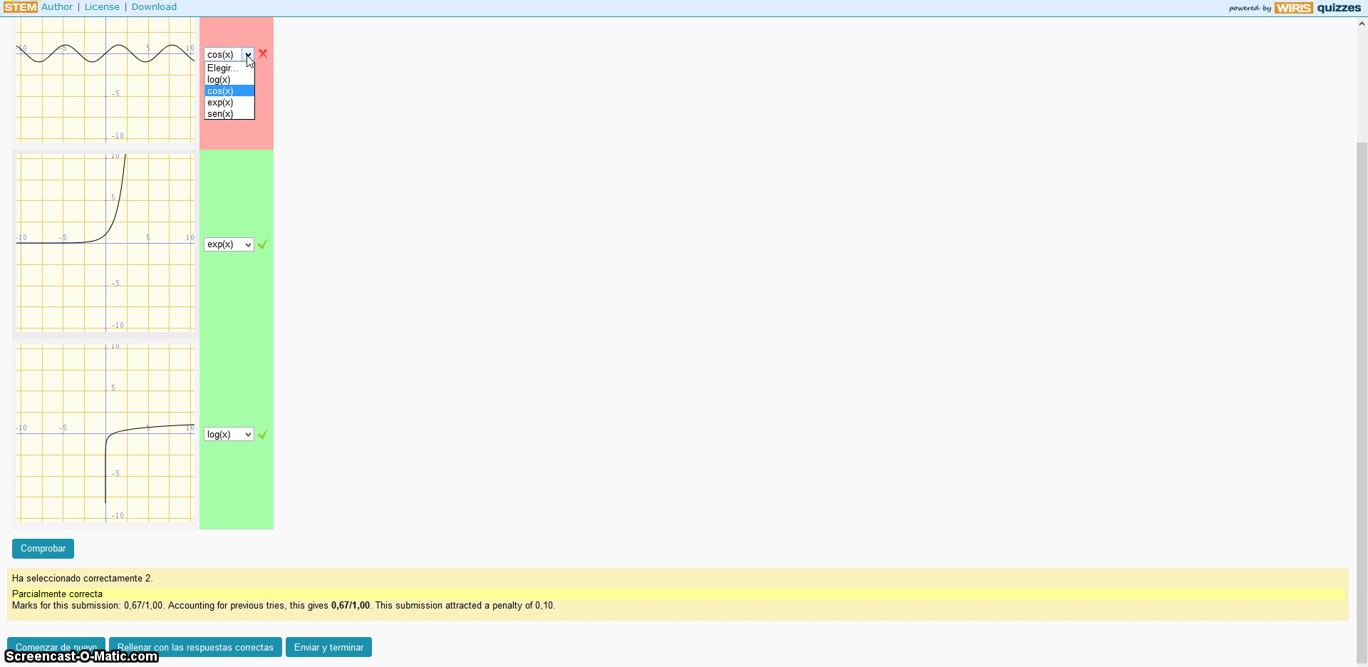
click(232, 114)
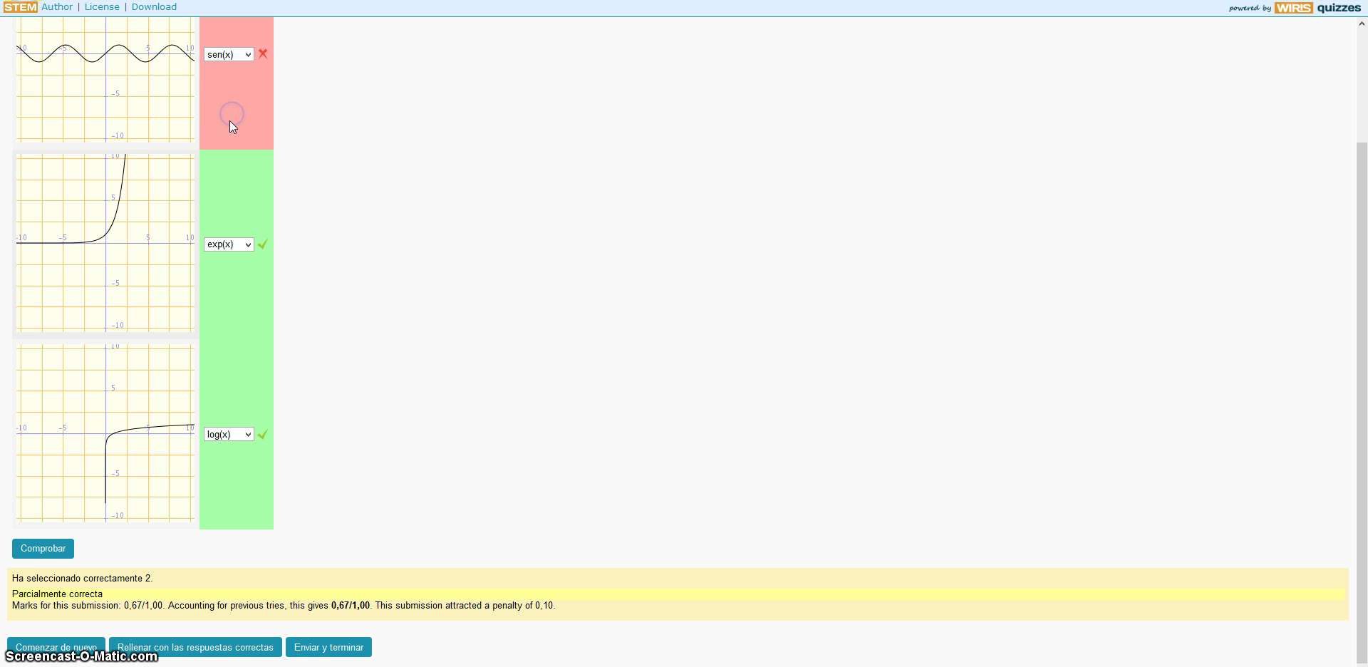
click(51, 548)
click(446, 462)
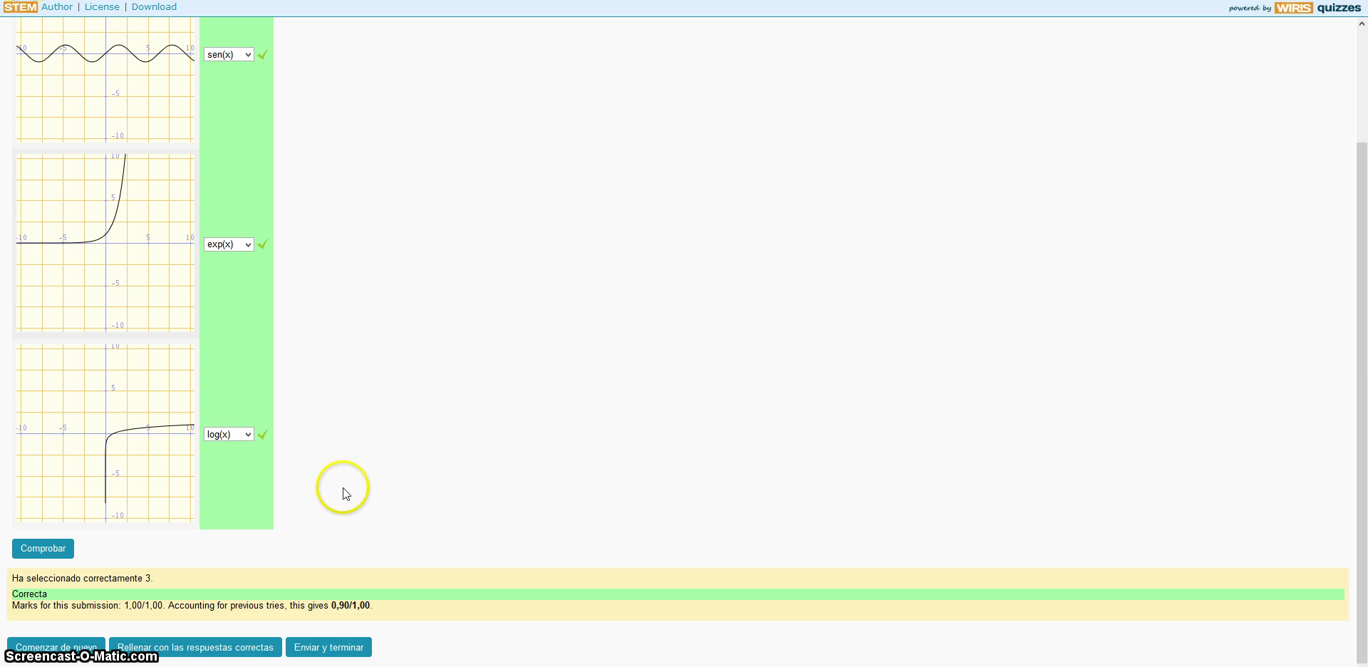
Review the wave graph's answer options once more and close the question preview
scroll(590, 316, up, 4)
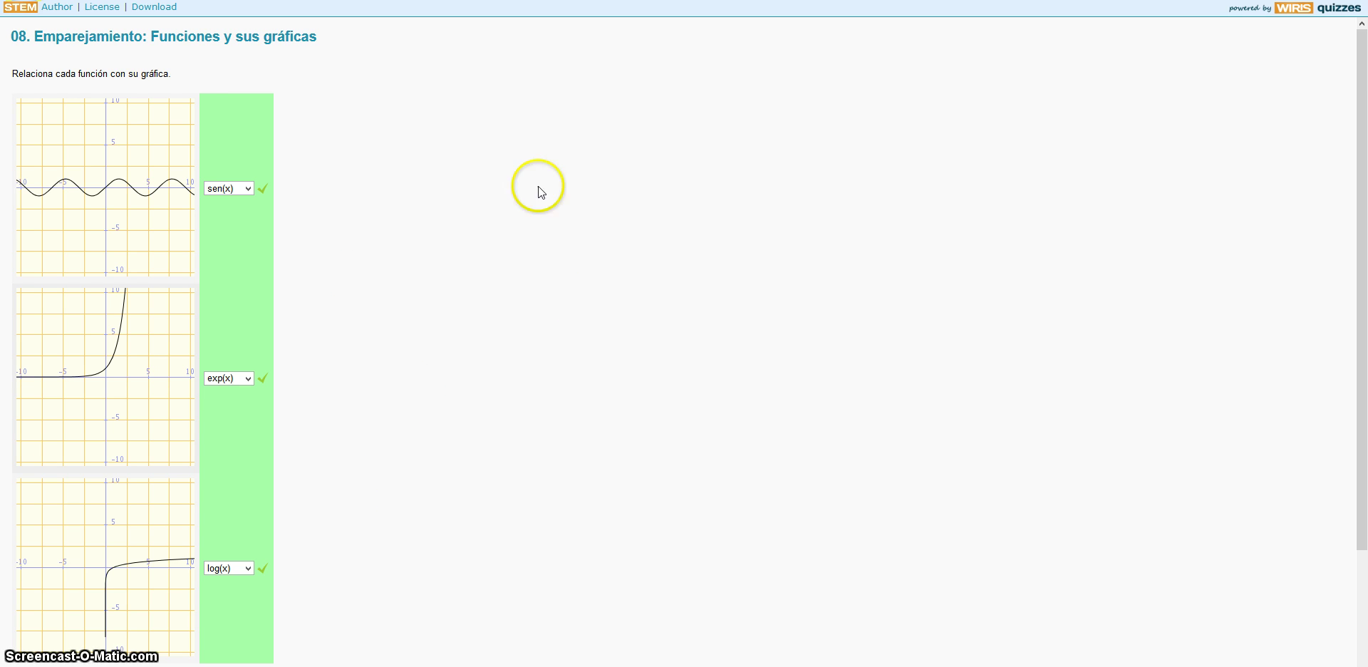
click(249, 189)
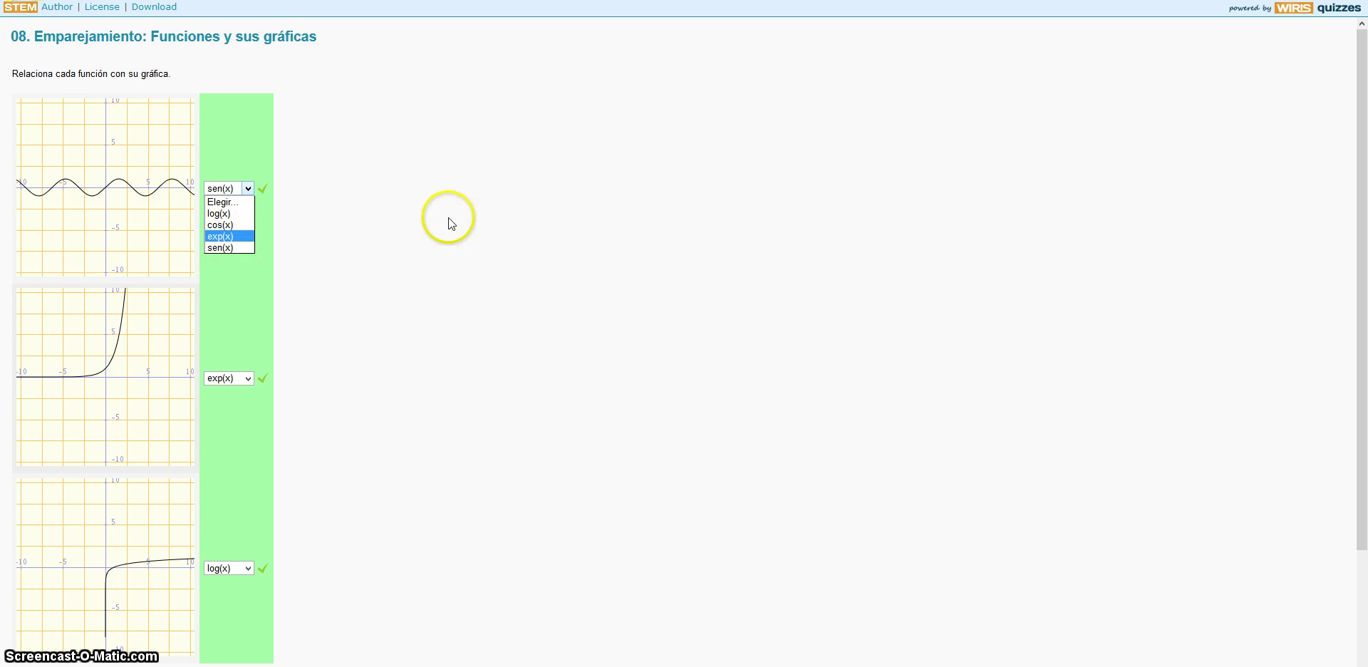
click(246, 187)
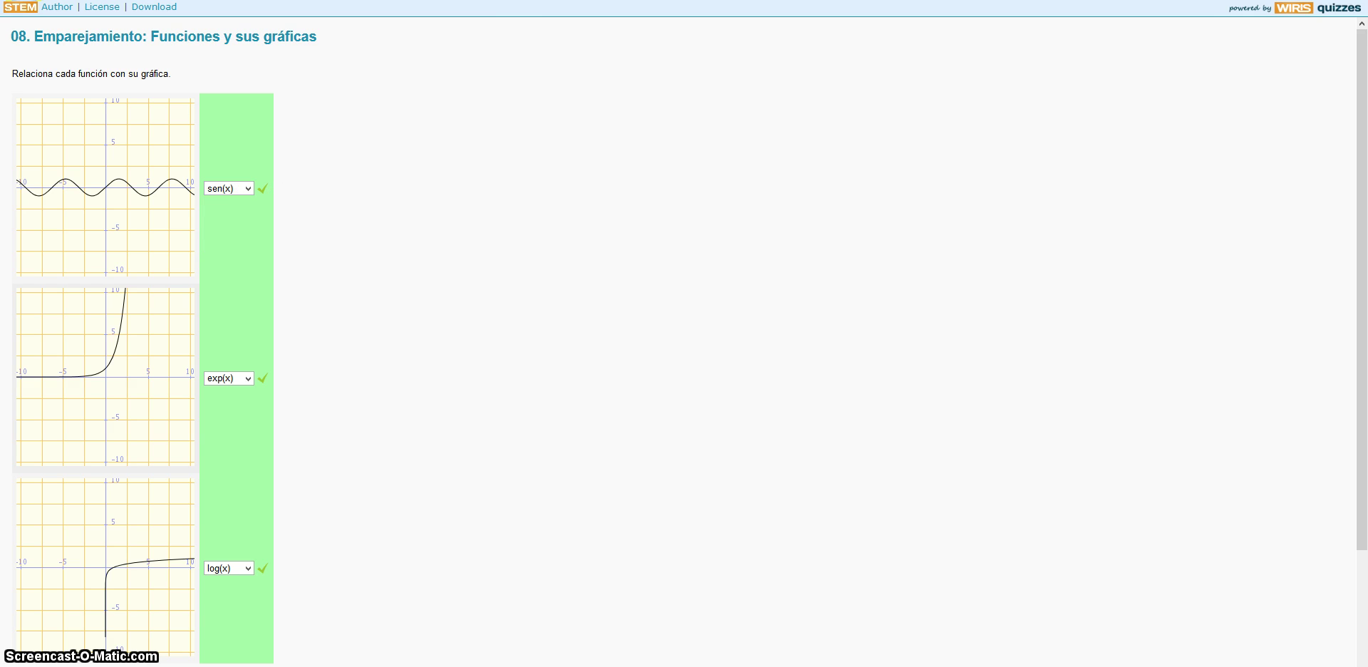
key(alt+F4)
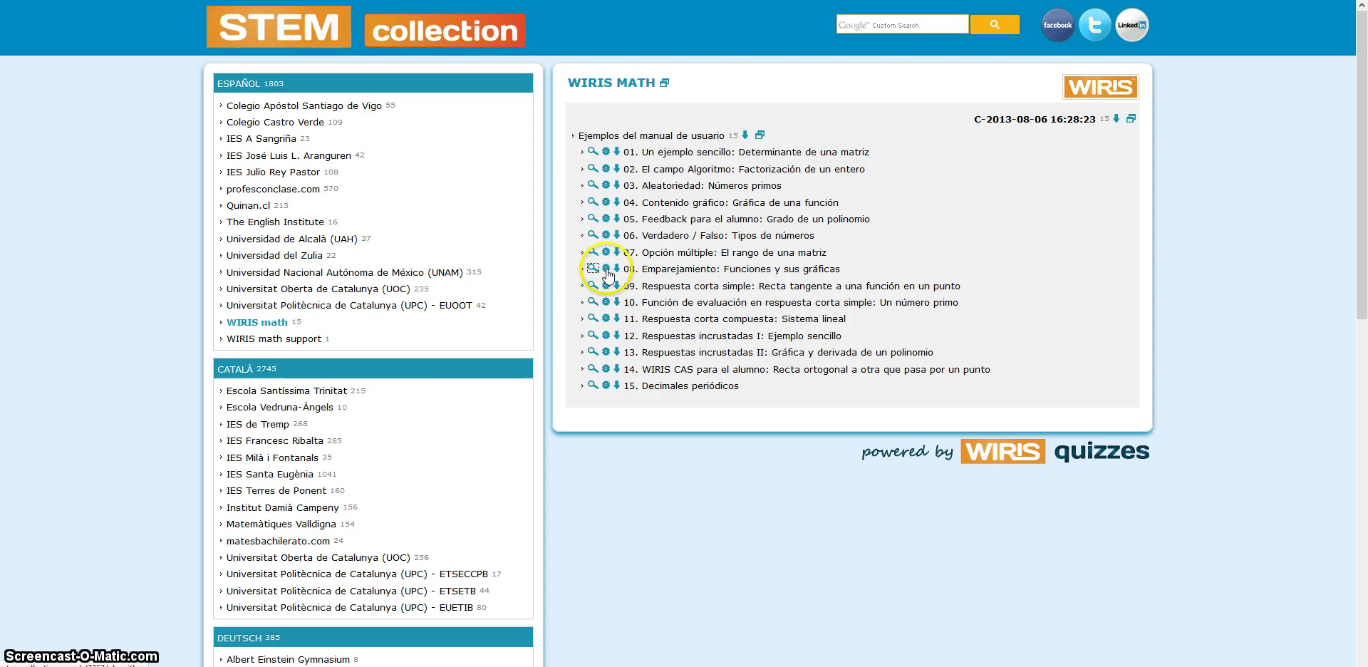
Open question 08 for editing and examine its text, default mark, general feedback, shuffle and WIRIS variable settings
click(607, 269)
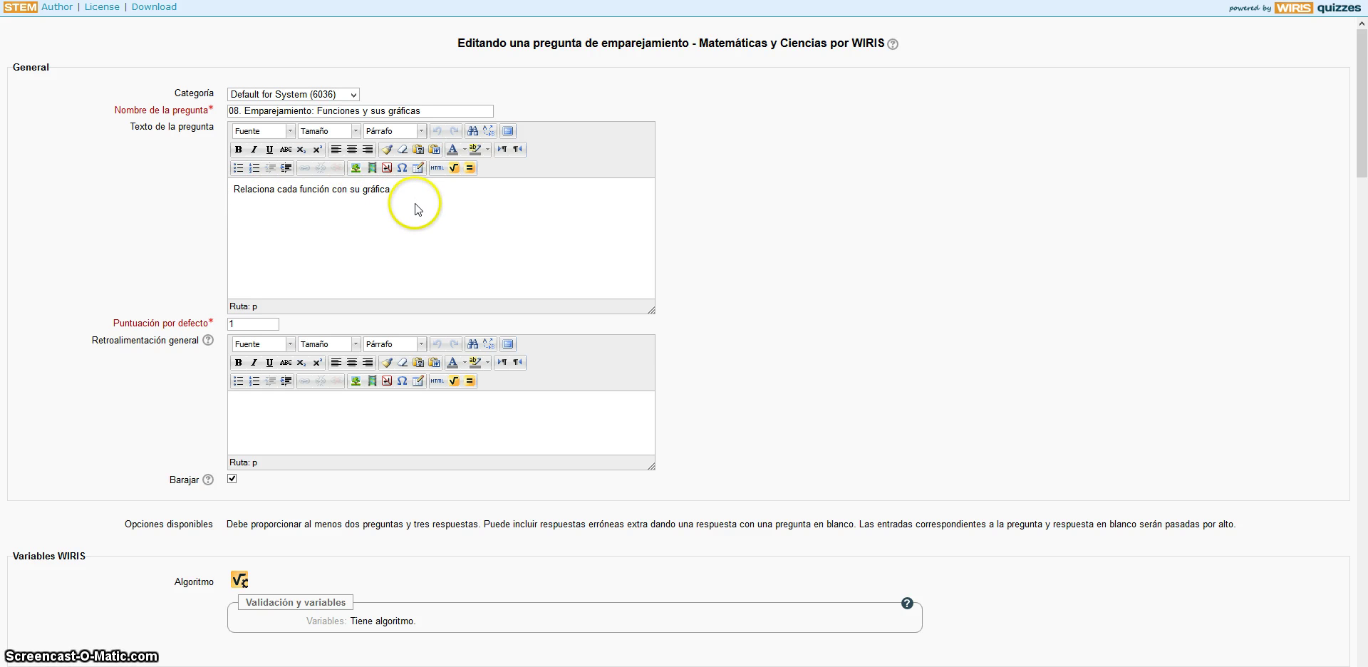
text(.)
scroll(416, 231, down, 2)
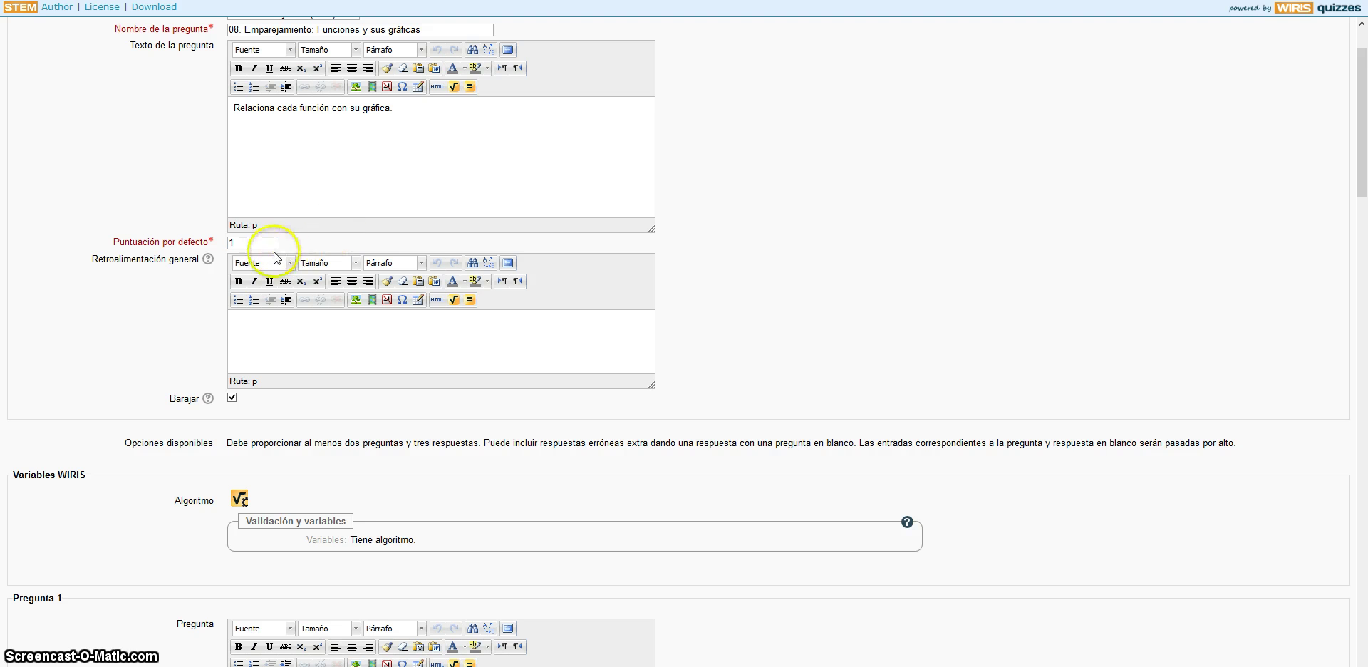
click(319, 340)
scroll(318, 340, down, 4)
click(326, 328)
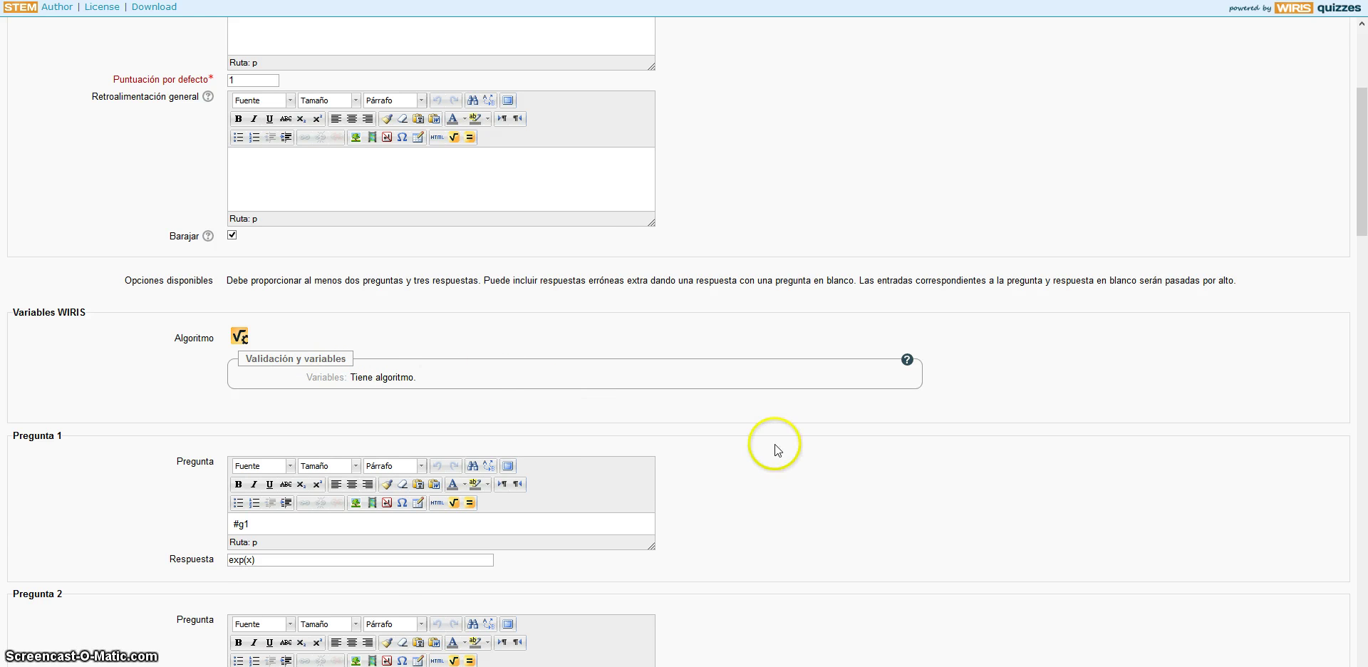
scroll(777, 439, down, 2)
scroll(780, 427, down, 4)
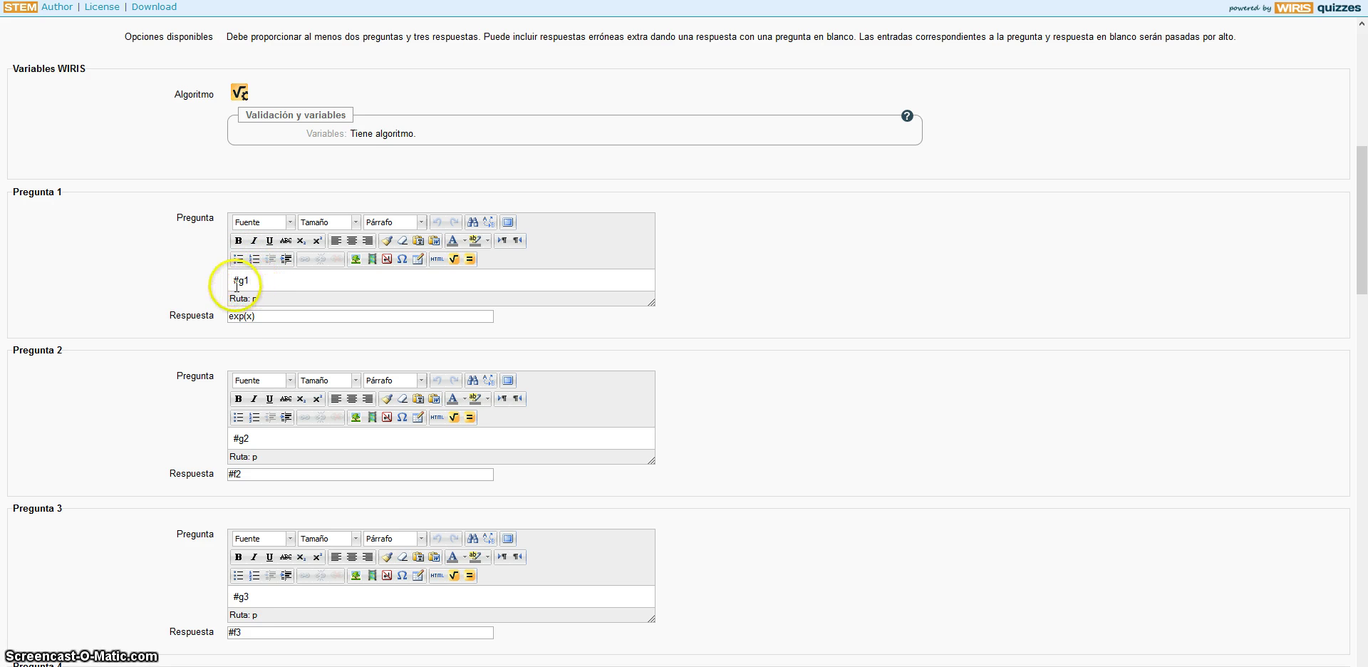
Examine the graph variable and the function answer paired in Pregunta 1
click(257, 317)
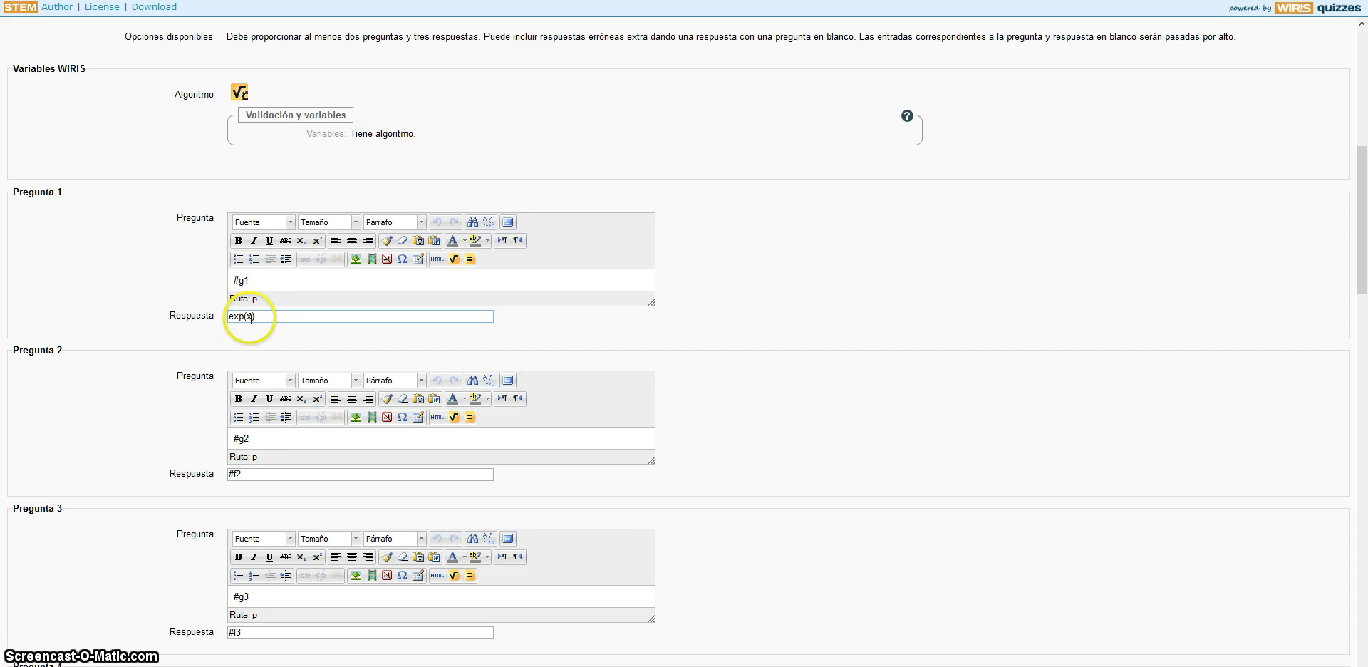
key(Left)
key(Left)
key(Left)
key(Left)
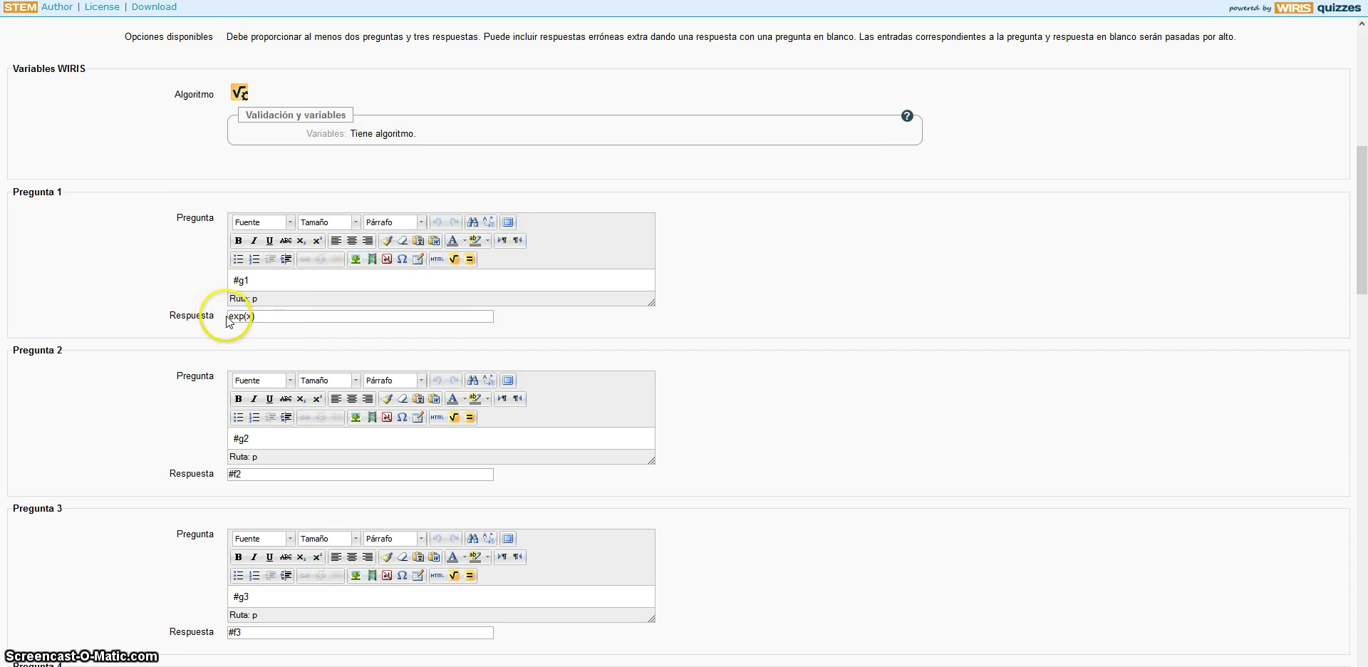
click(272, 314)
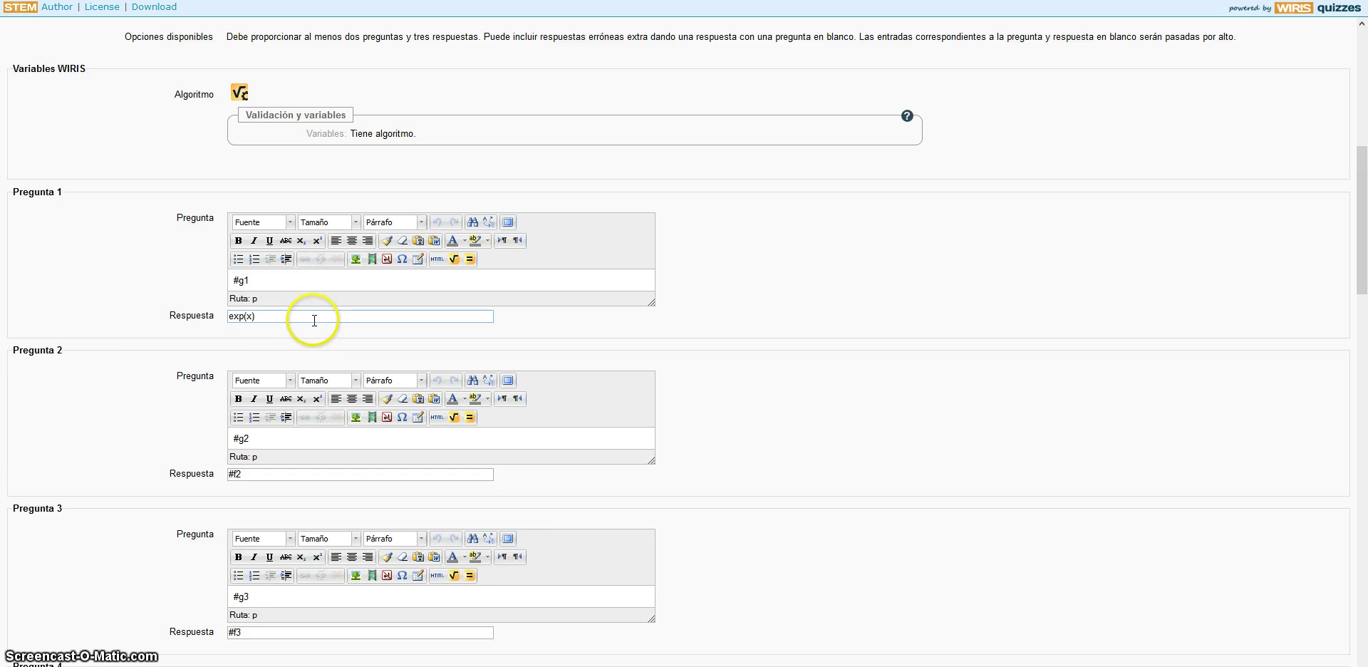
Examine the question and answer variables of Pregunta 2 and 3, and the answer without a question in Pregunta 4
scroll(308, 363, down, 2)
scroll(311, 364, down, 1)
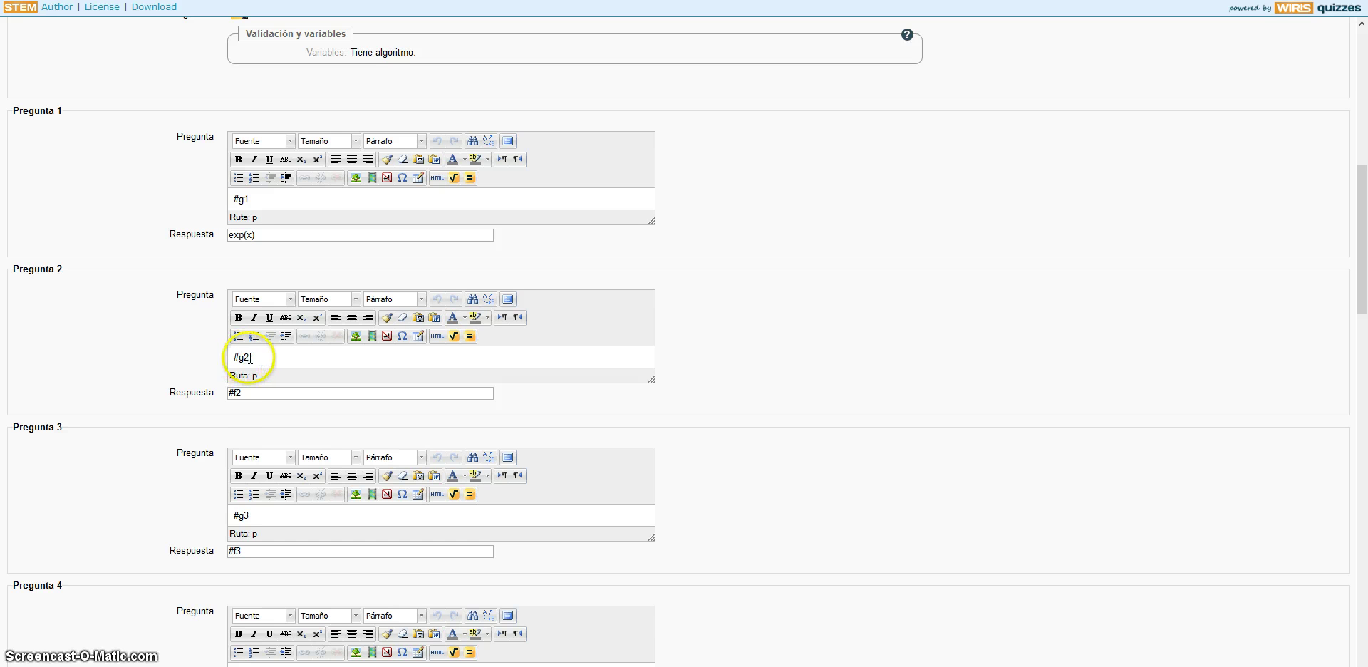
click(245, 395)
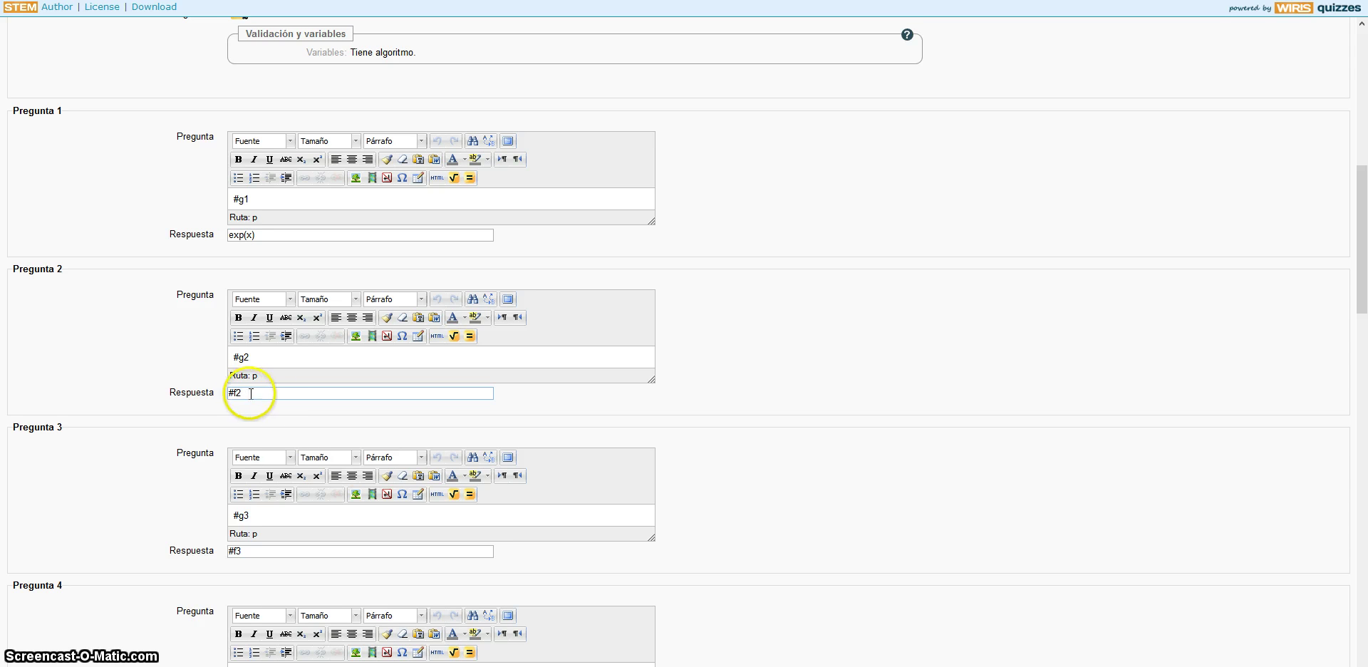
scroll(271, 392, down, 3)
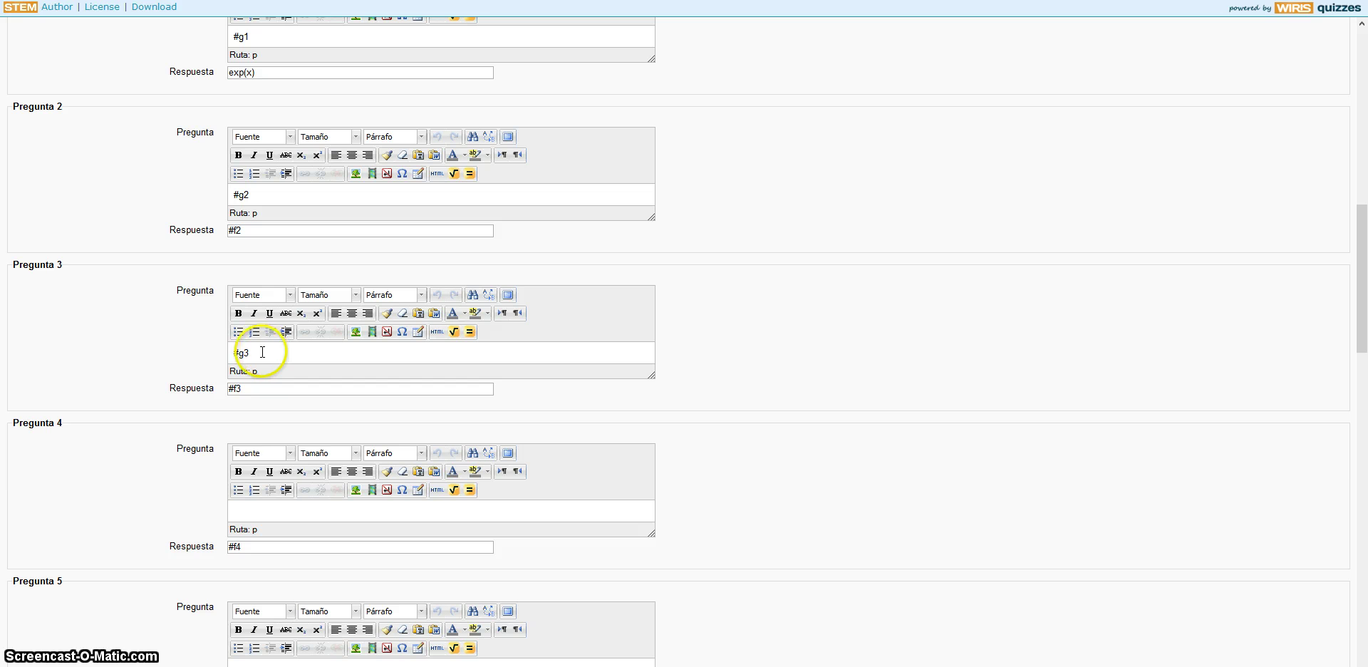
click(251, 387)
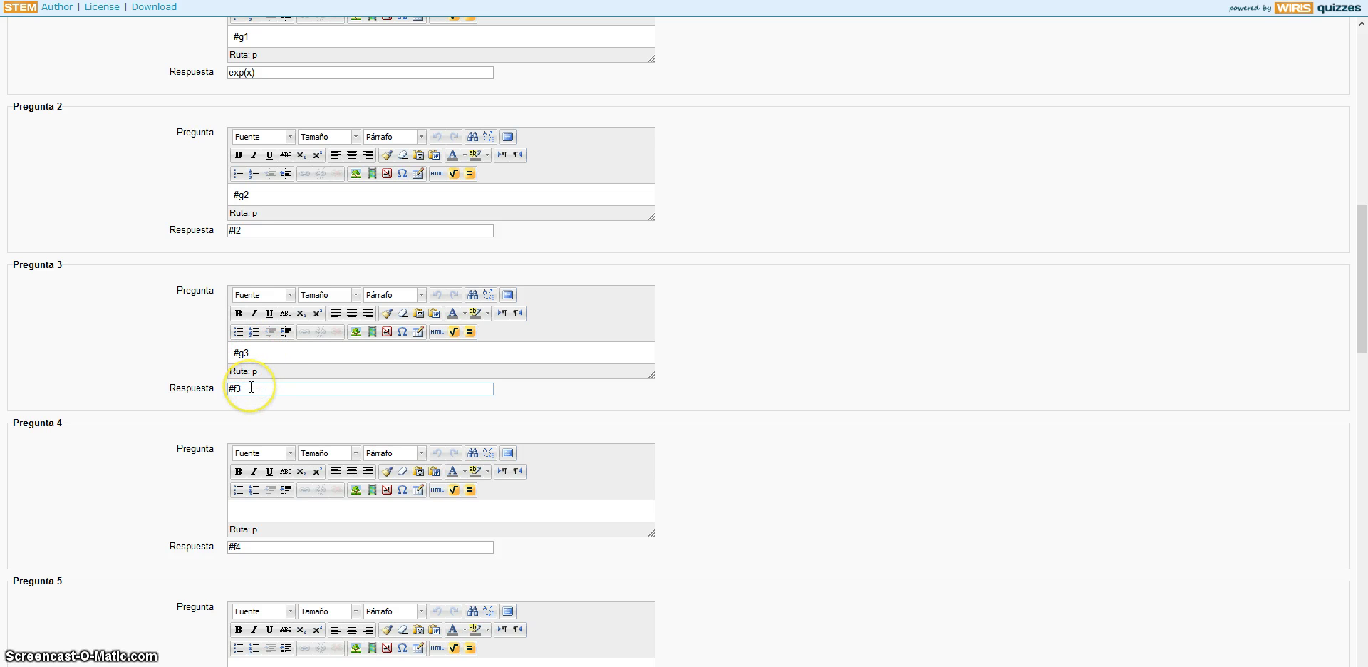
scroll(253, 389, down, 1)
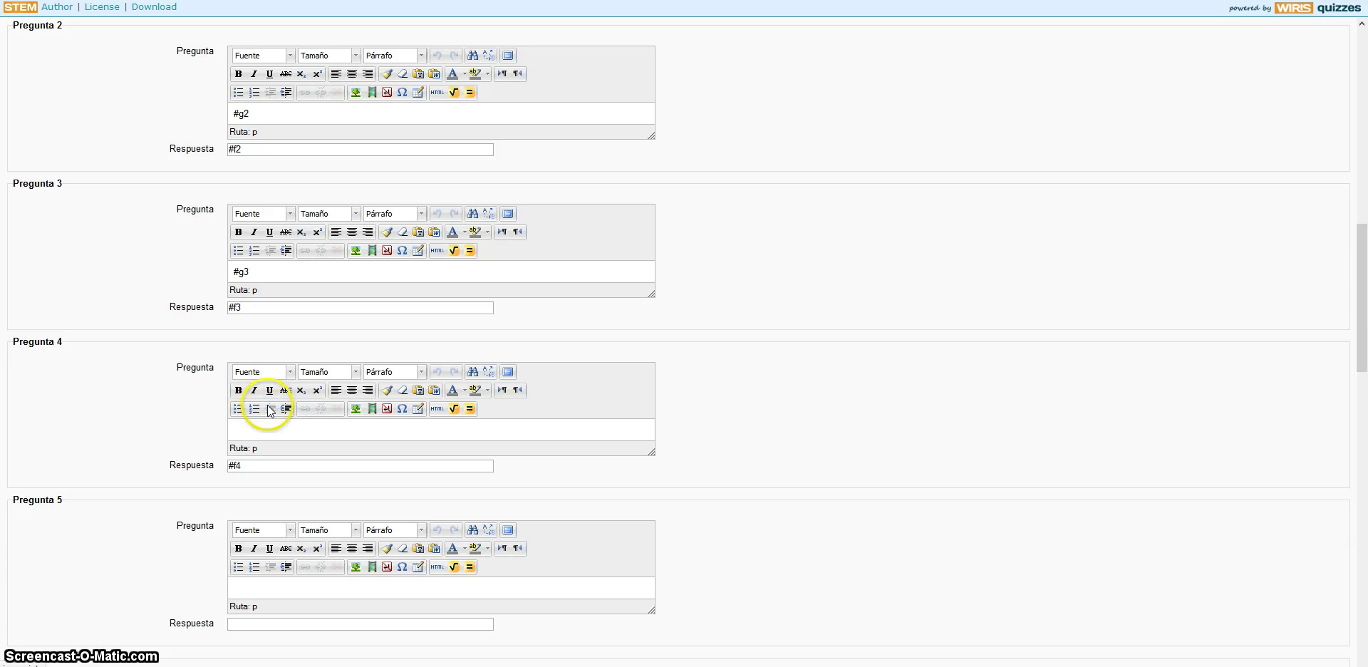
click(256, 467)
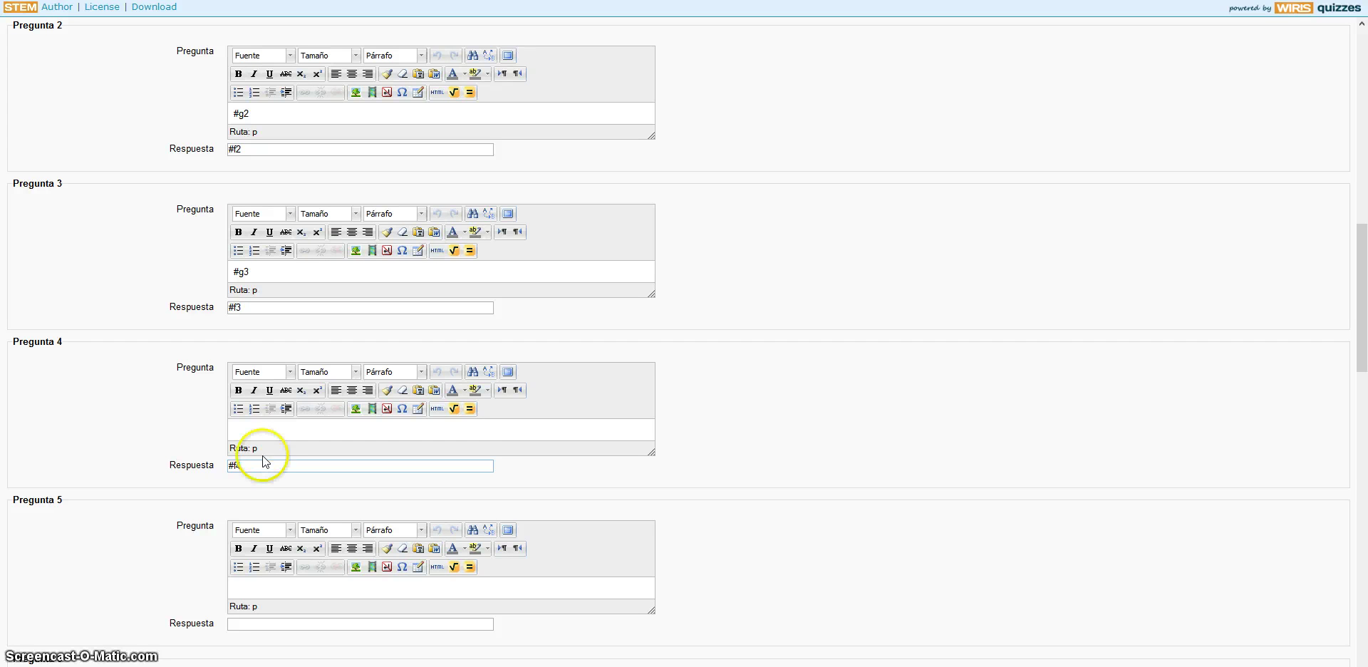
click(249, 467)
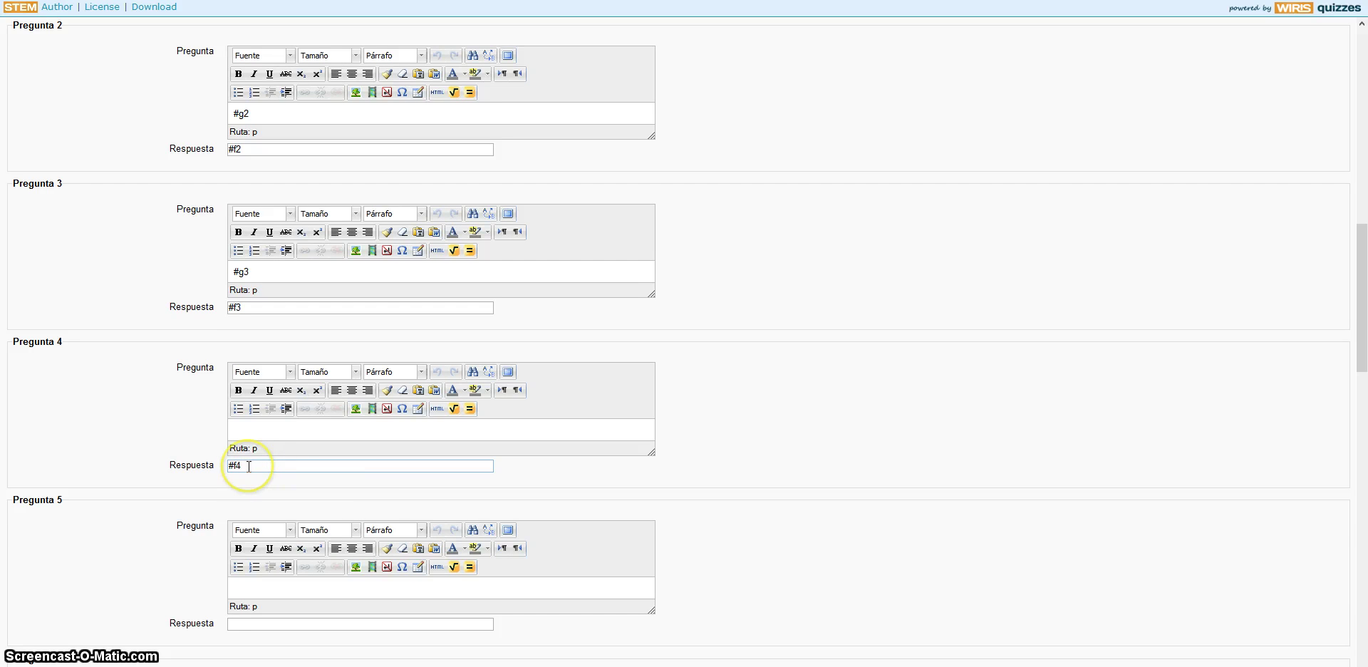
scroll(391, 482, up, 1)
scroll(400, 434, down, 1)
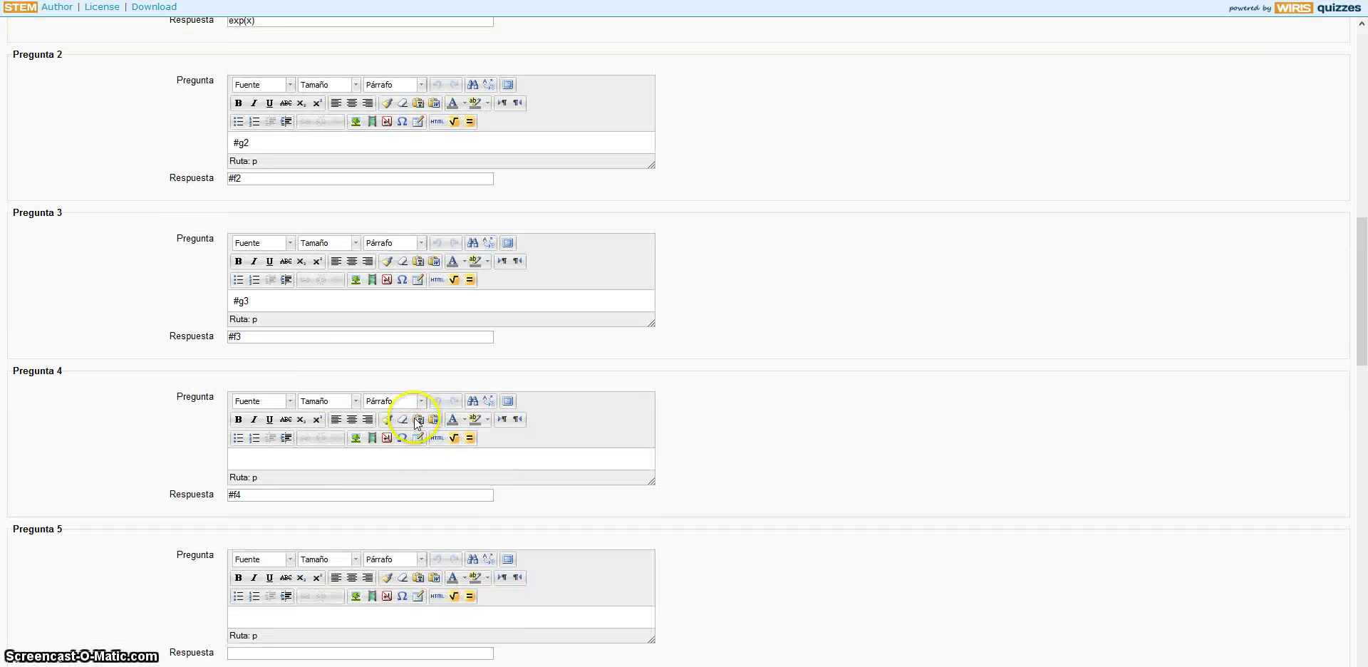
Open the question's WIRIS algorithm from the Variables WIRIS section and allow the WIRIS cas application to run
scroll(417, 423, up, 3)
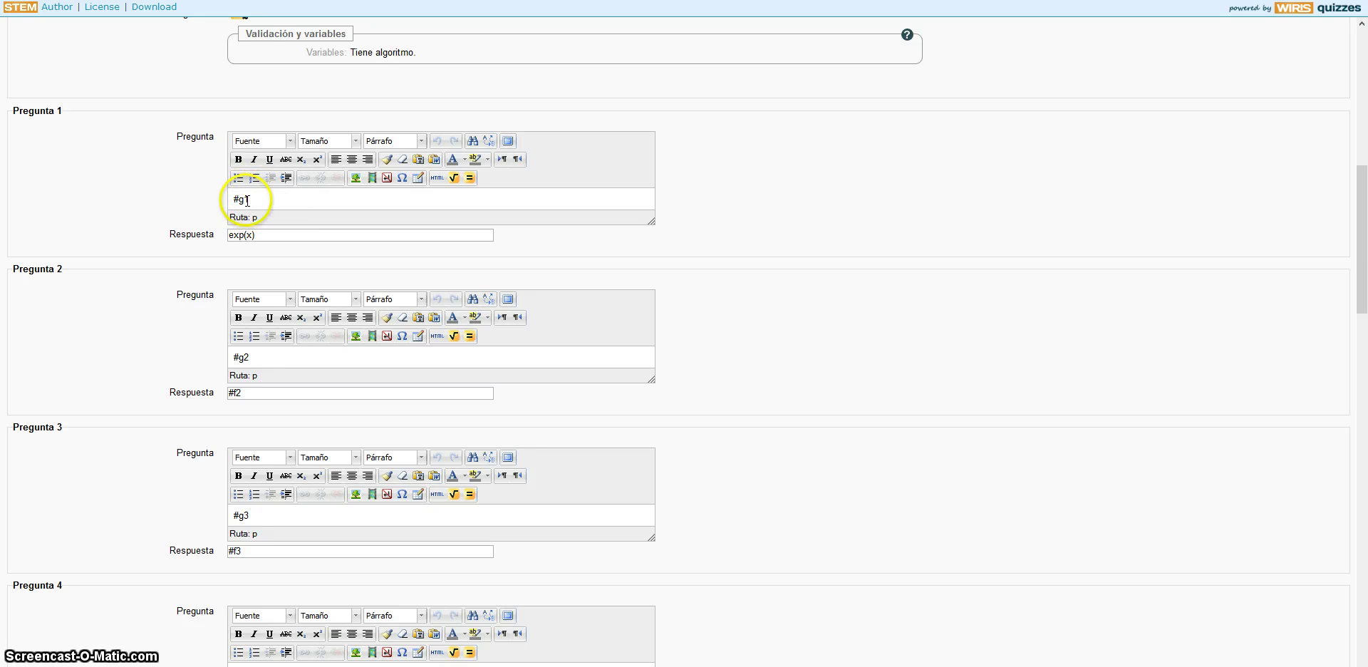
scroll(296, 253, up, 2)
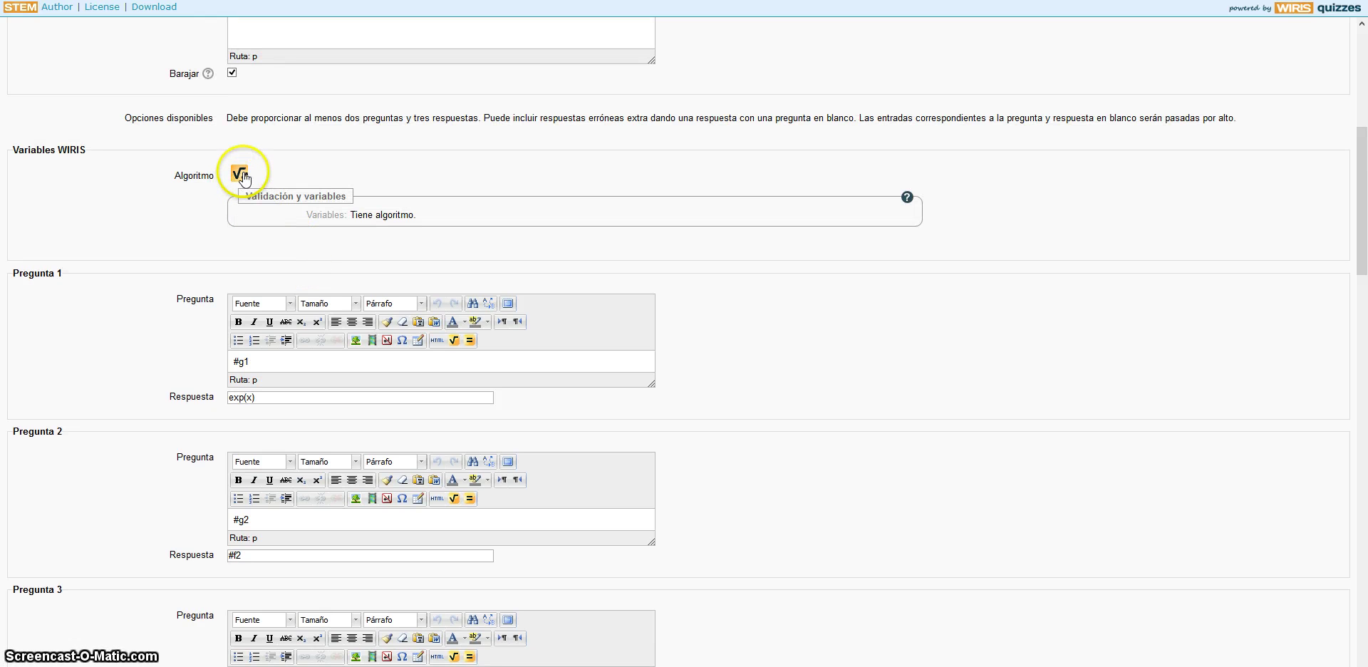
click(241, 177)
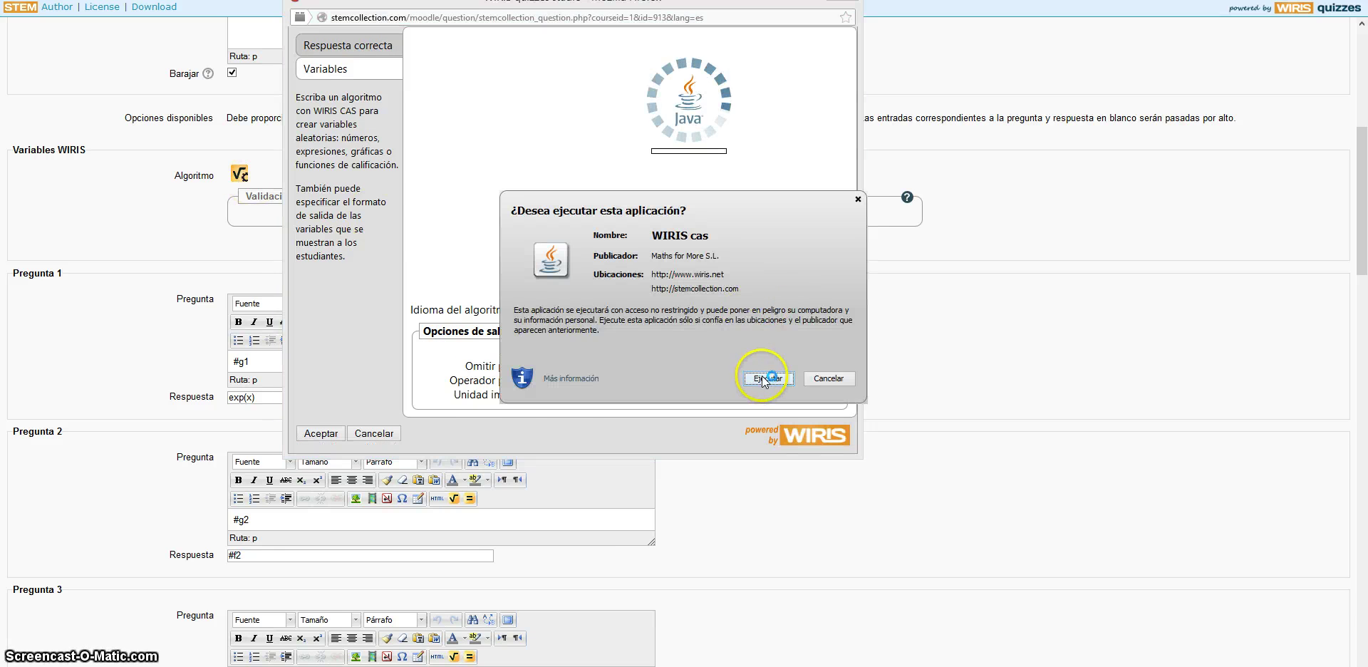
click(764, 370)
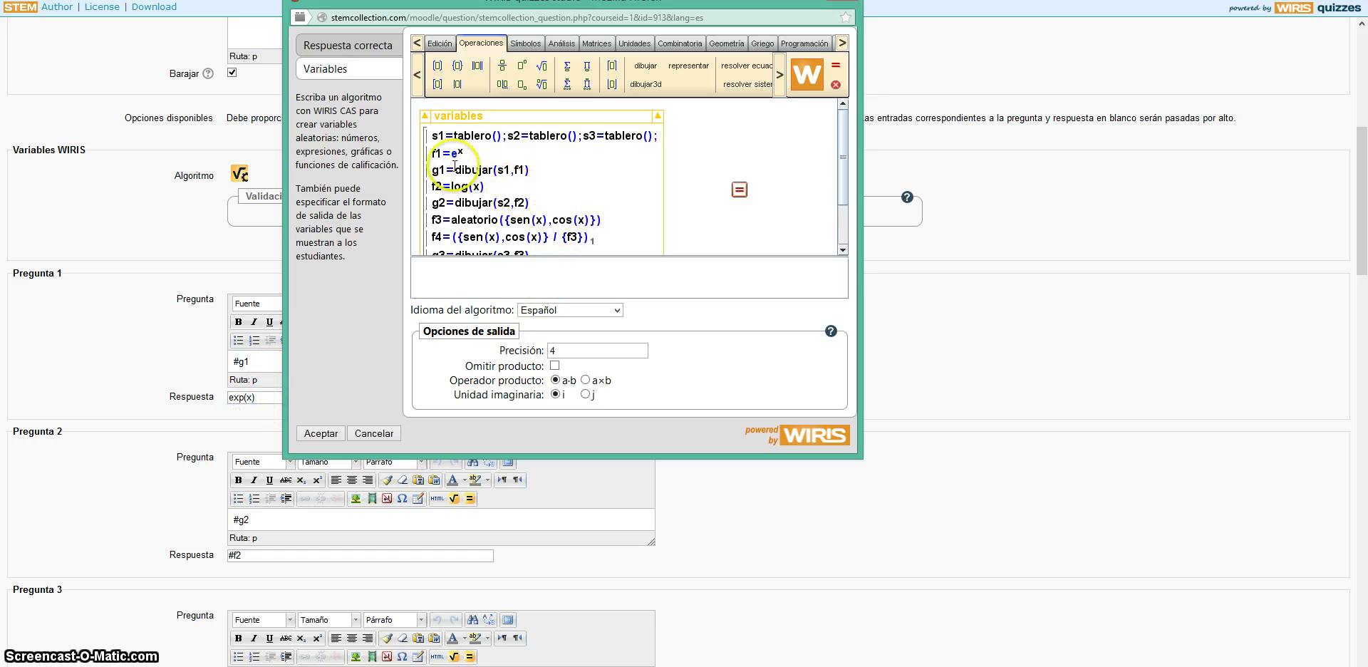
Examine the algorithm's definitions of the boards, functions f1 to f4 and graphs g1 to g3, and close the editor by accepting
click(445, 156)
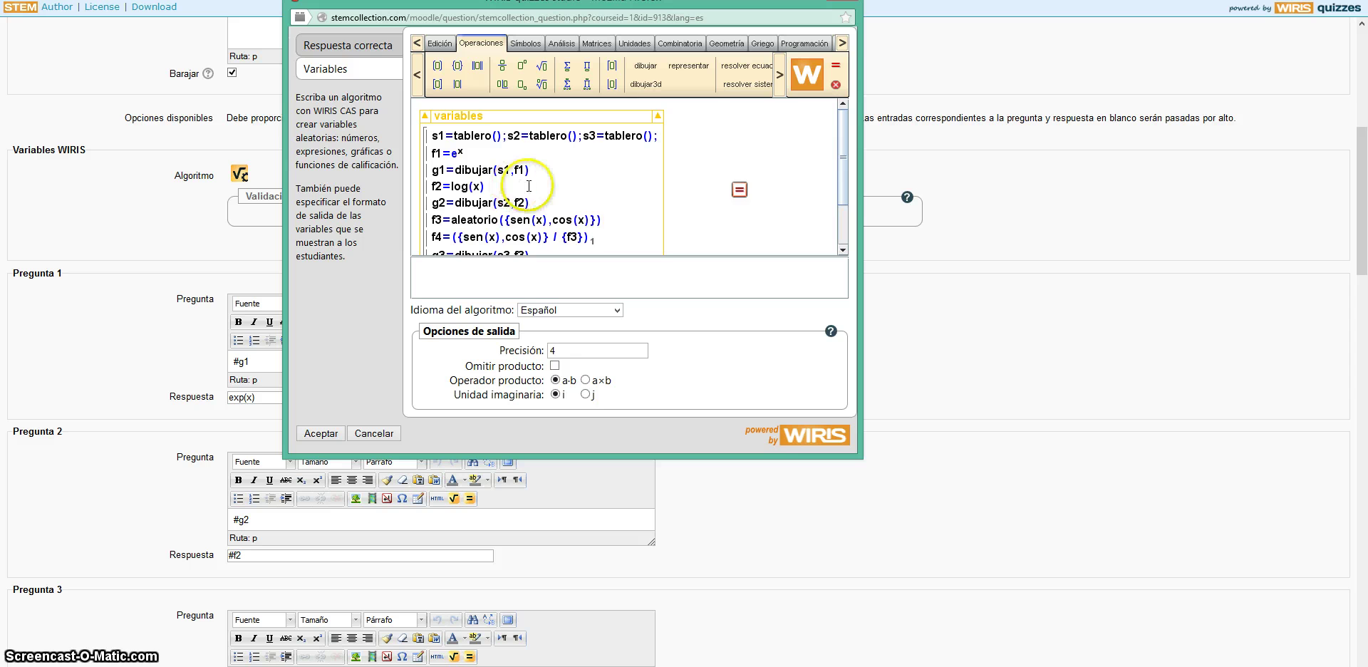
scroll(517, 171, down, 1)
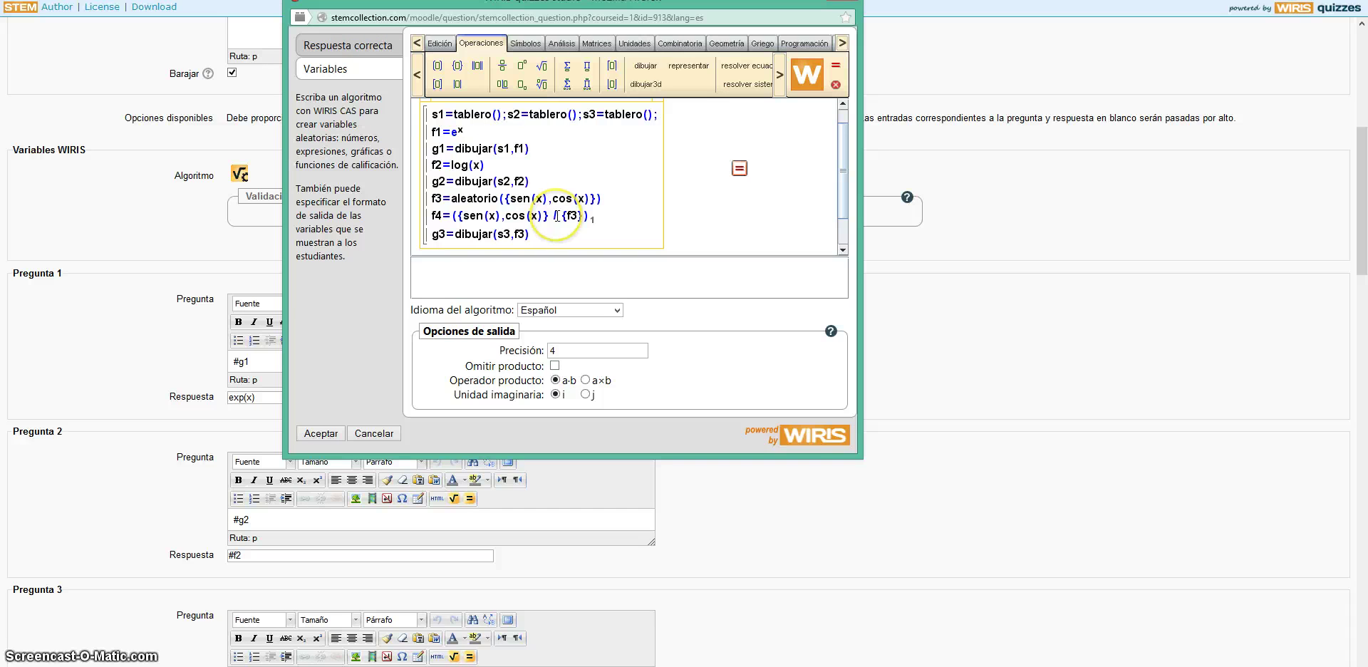
click(556, 215)
click(555, 215)
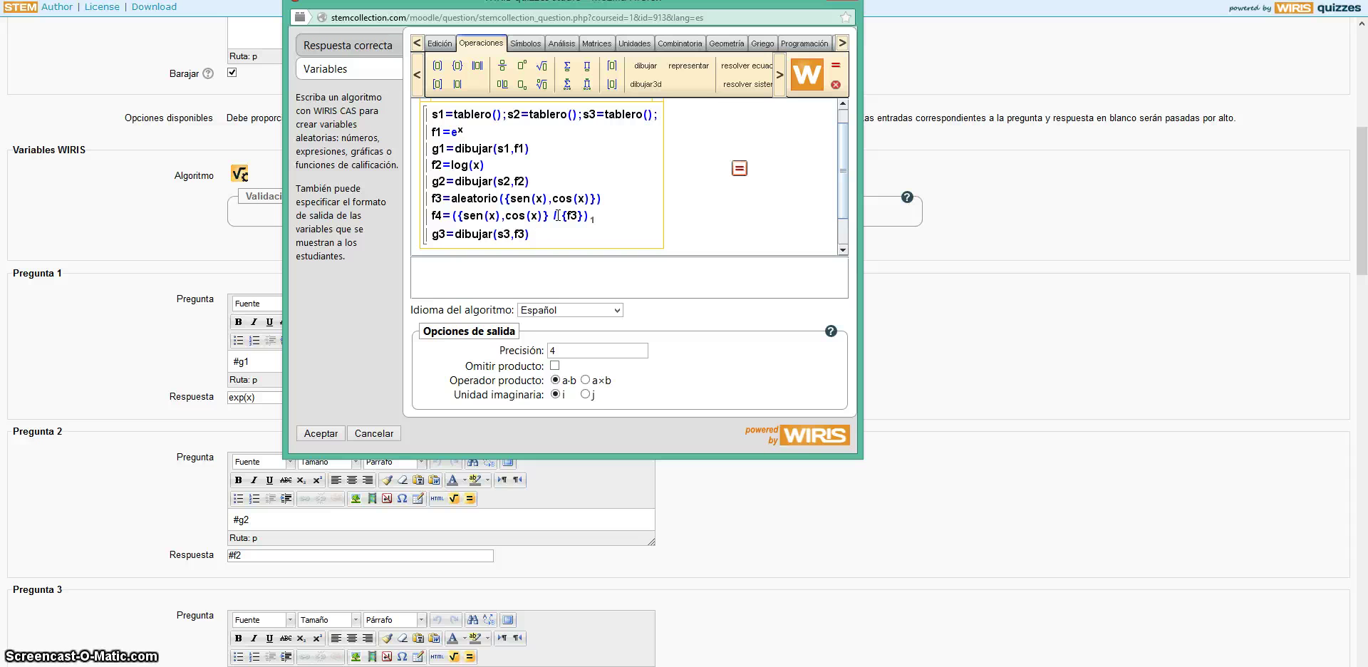
click(594, 222)
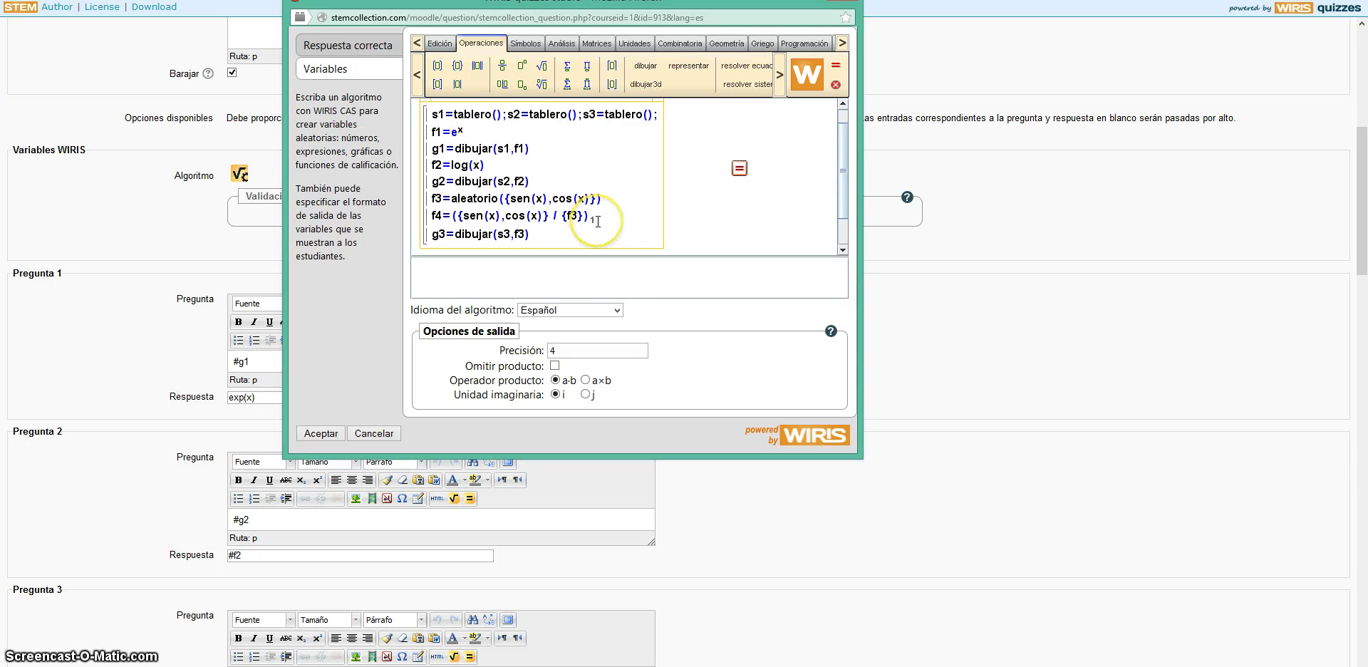
scroll(625, 198, down, 1)
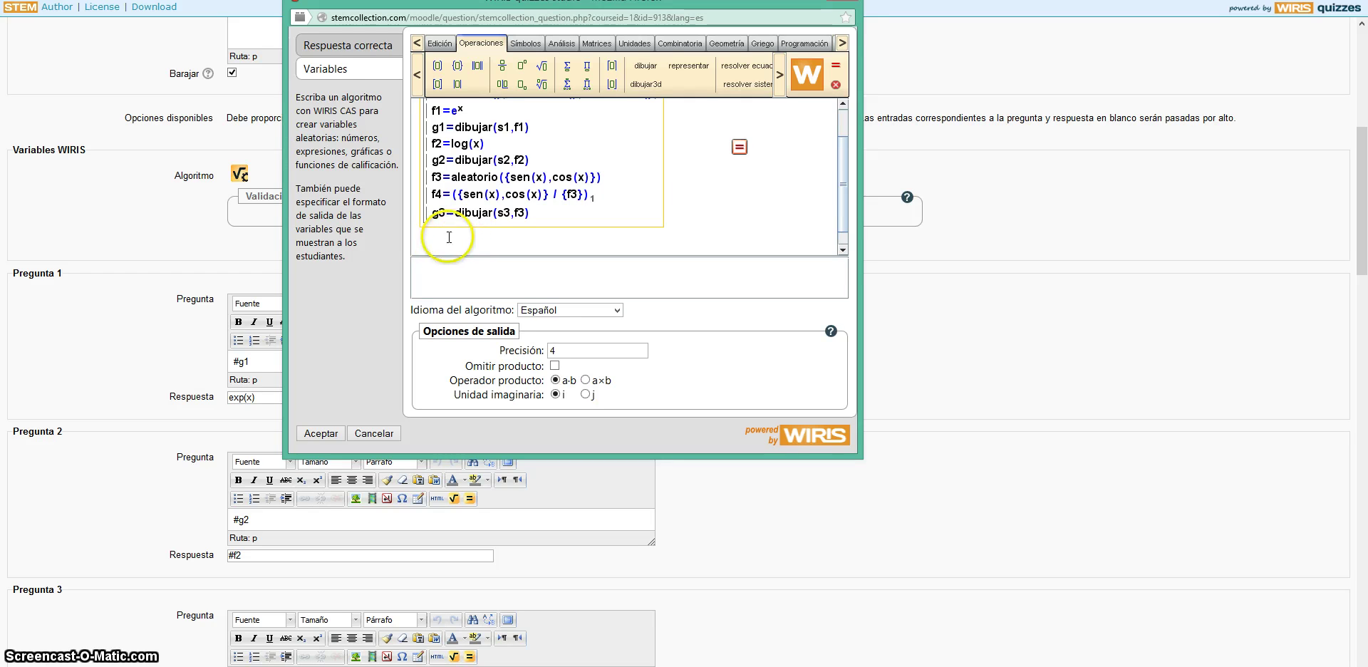
click(320, 433)
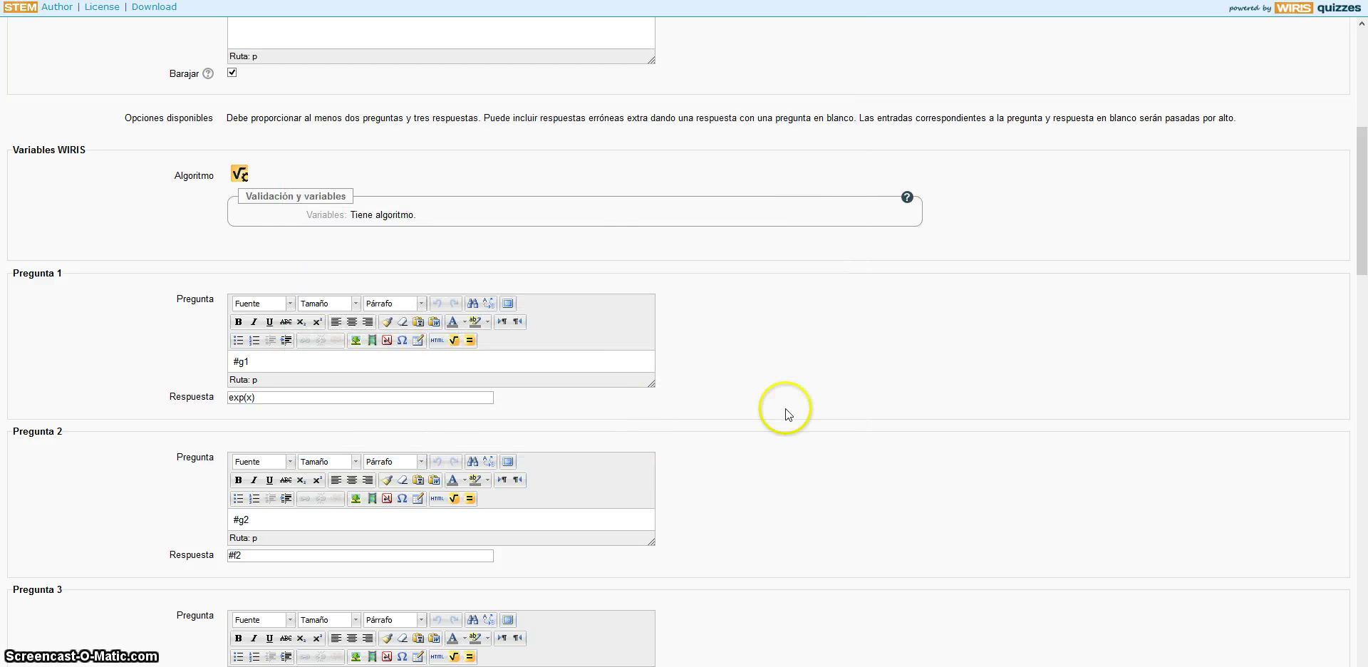
Examine the remaining question pairs, combined feedback, penalty for each incorrect attempt and hint settings of the question
scroll(734, 362, down, 6)
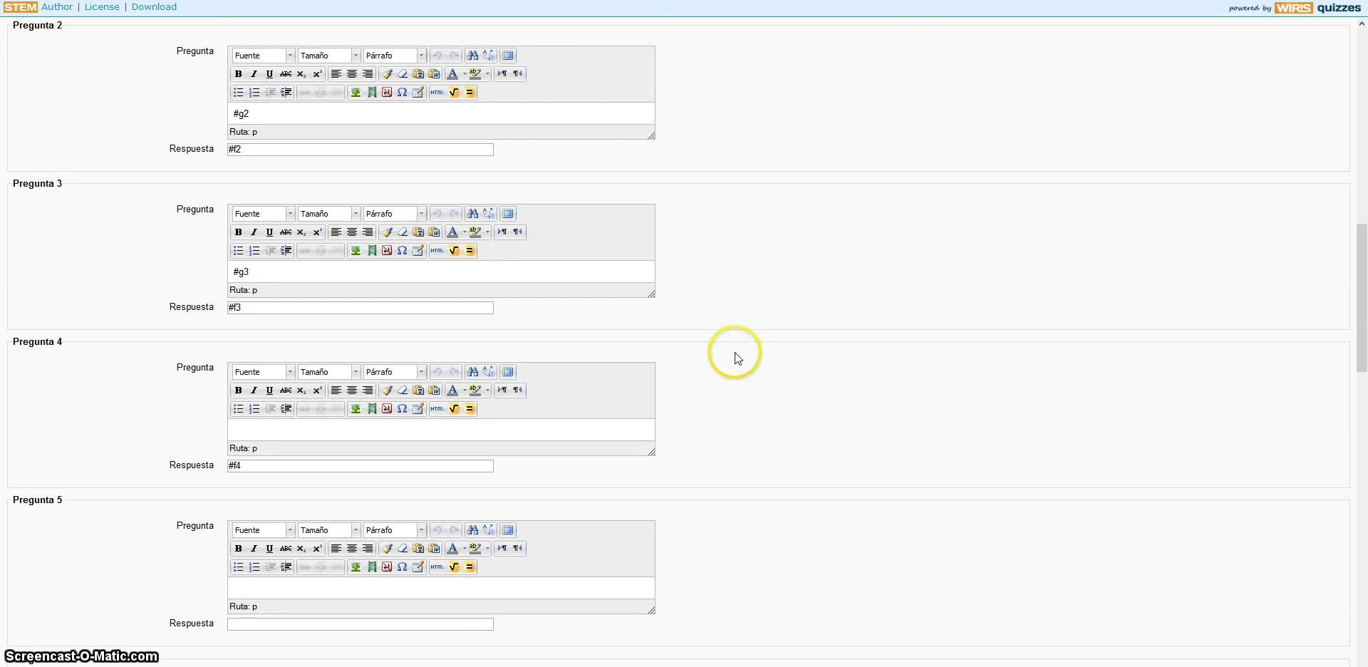
scroll(734, 352, down, 6)
scroll(734, 352, down, 5)
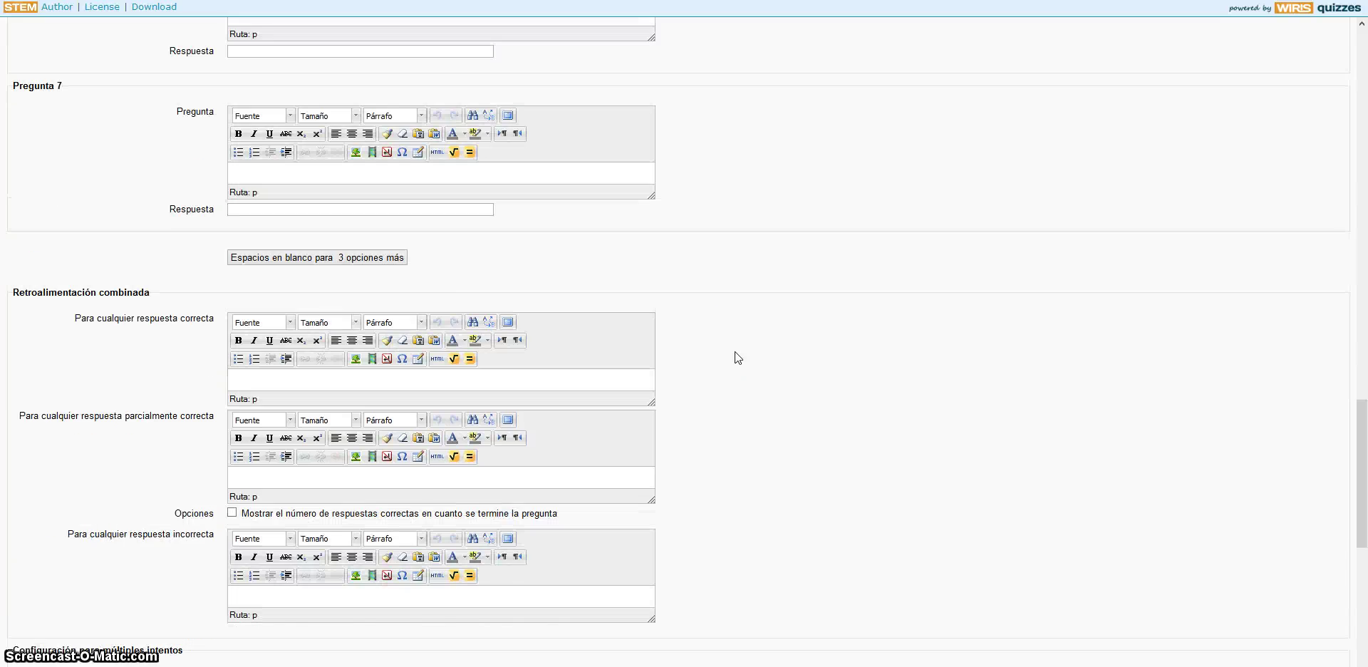
scroll(734, 352, down, 4)
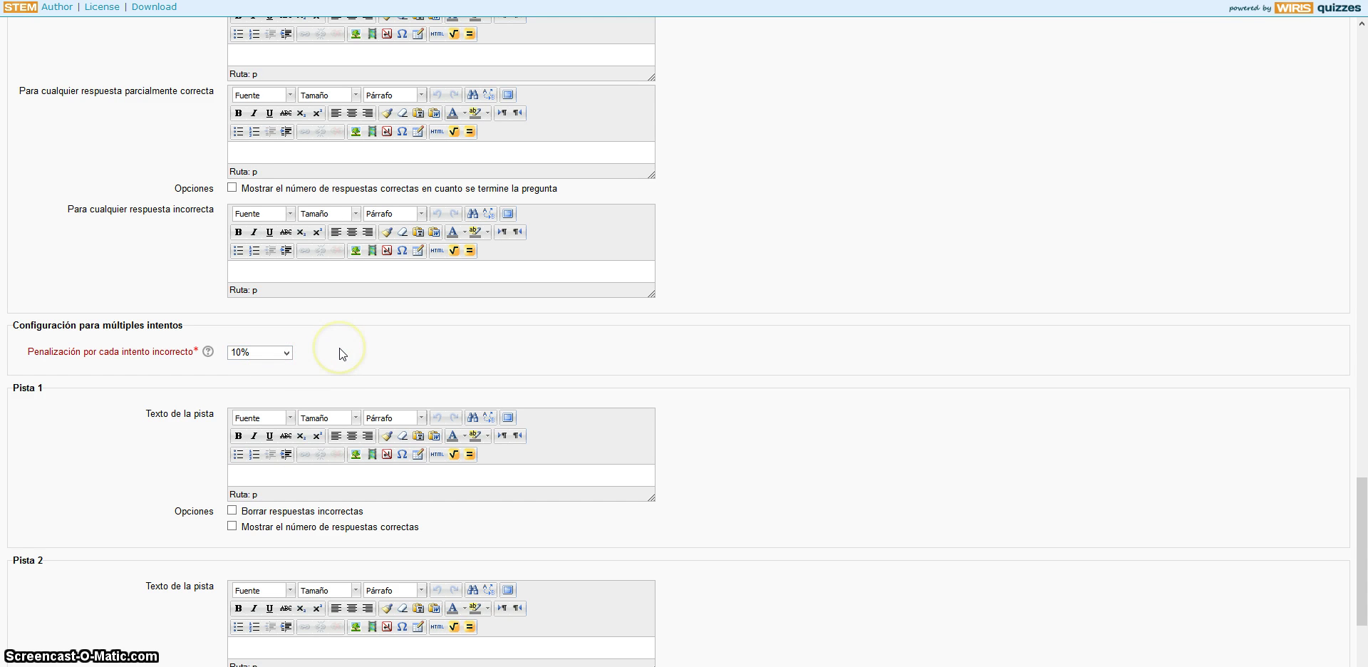
scroll(339, 348, up, 4)
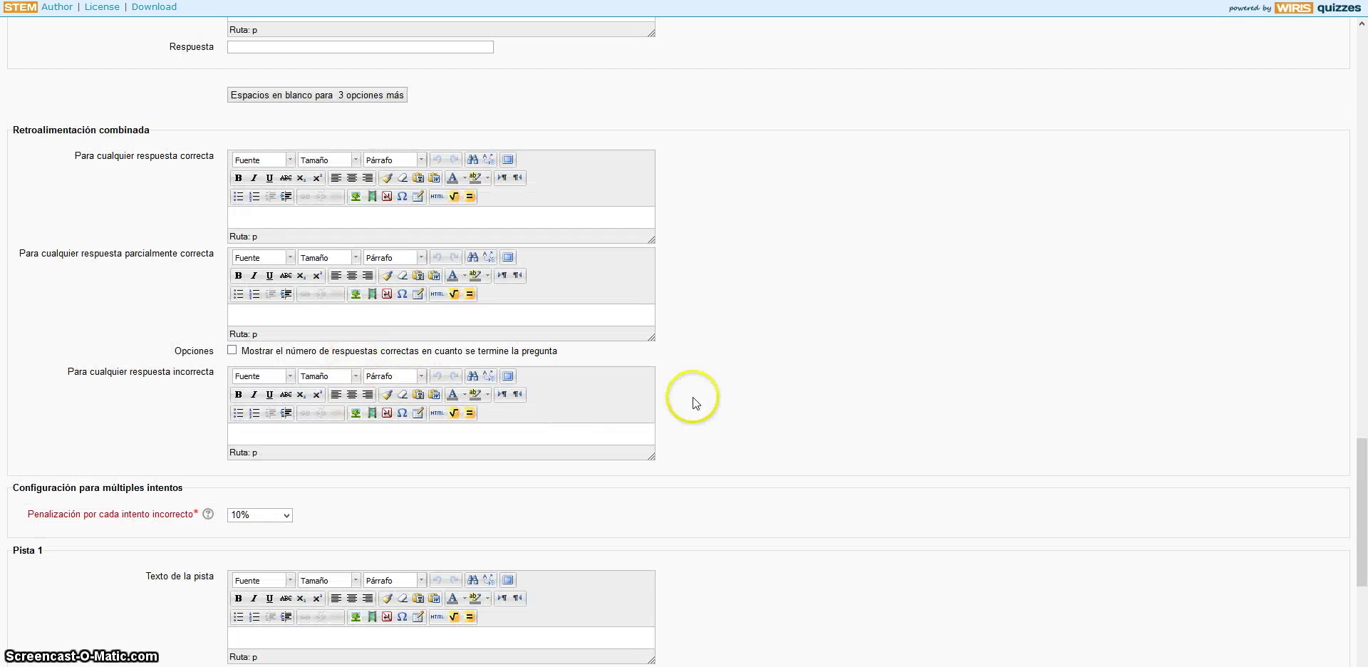
scroll(709, 413, down, 7)
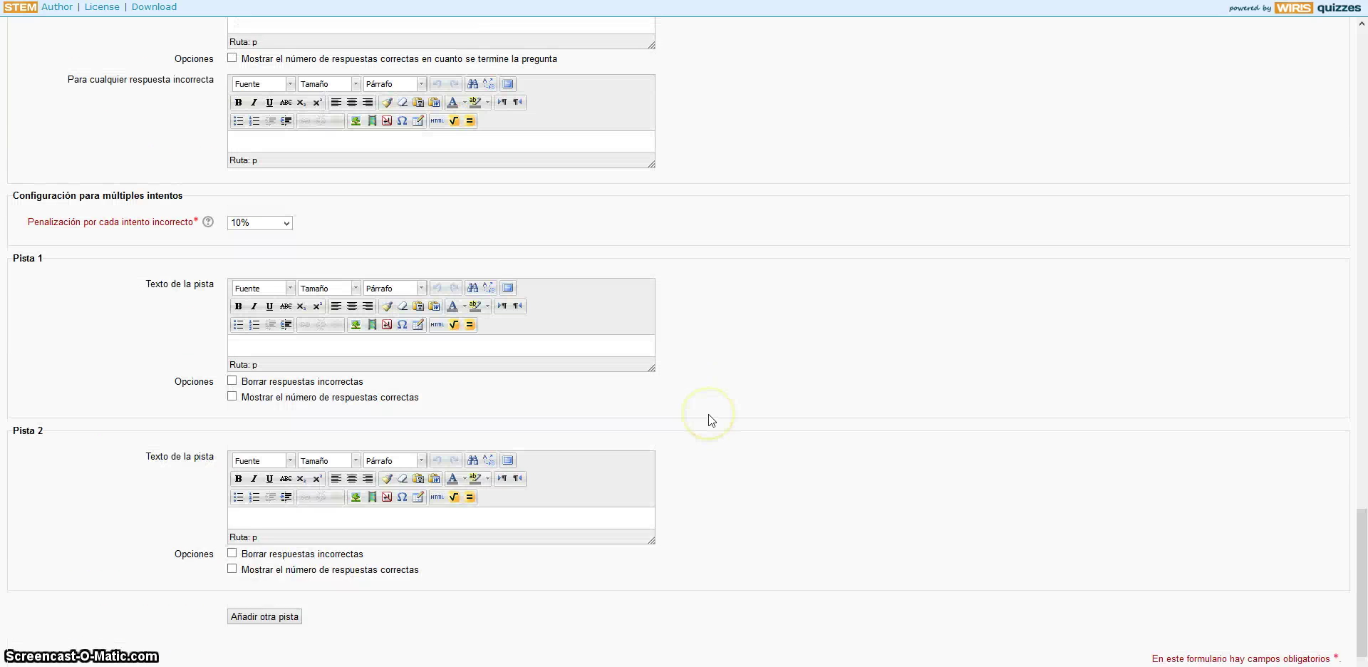